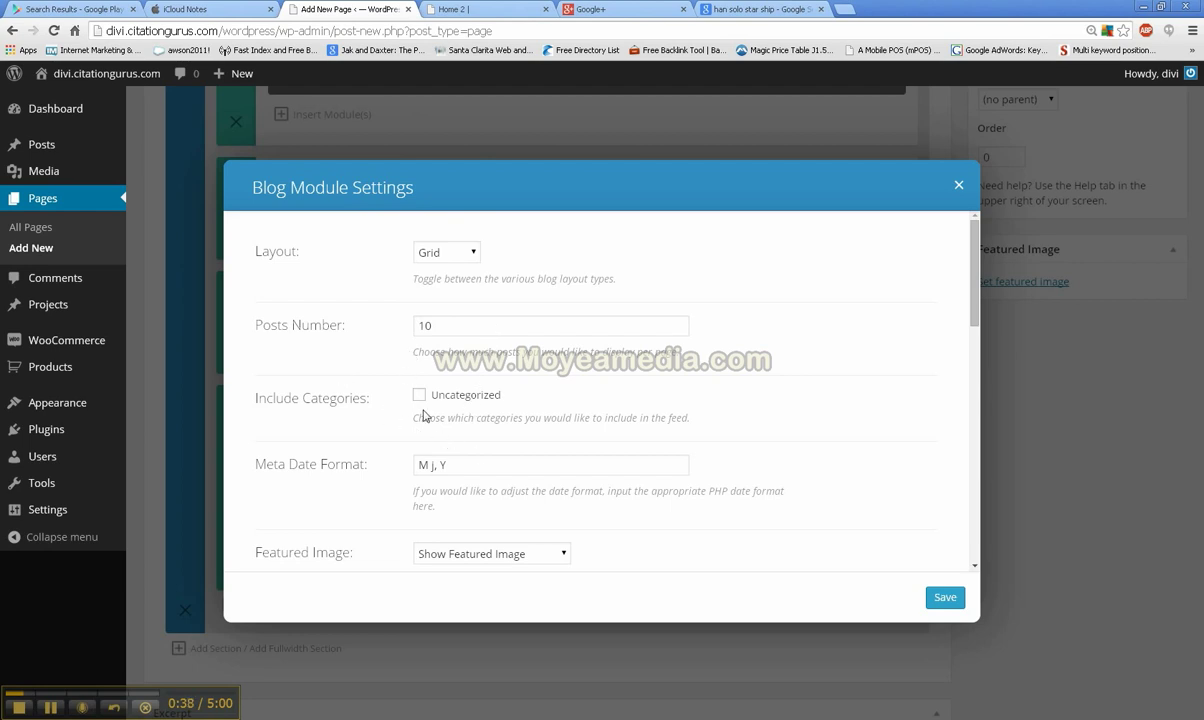
Examine the blog module's layout, posts number, included categories, date format, featured image and content options.
scroll(422, 386, "down", 1)
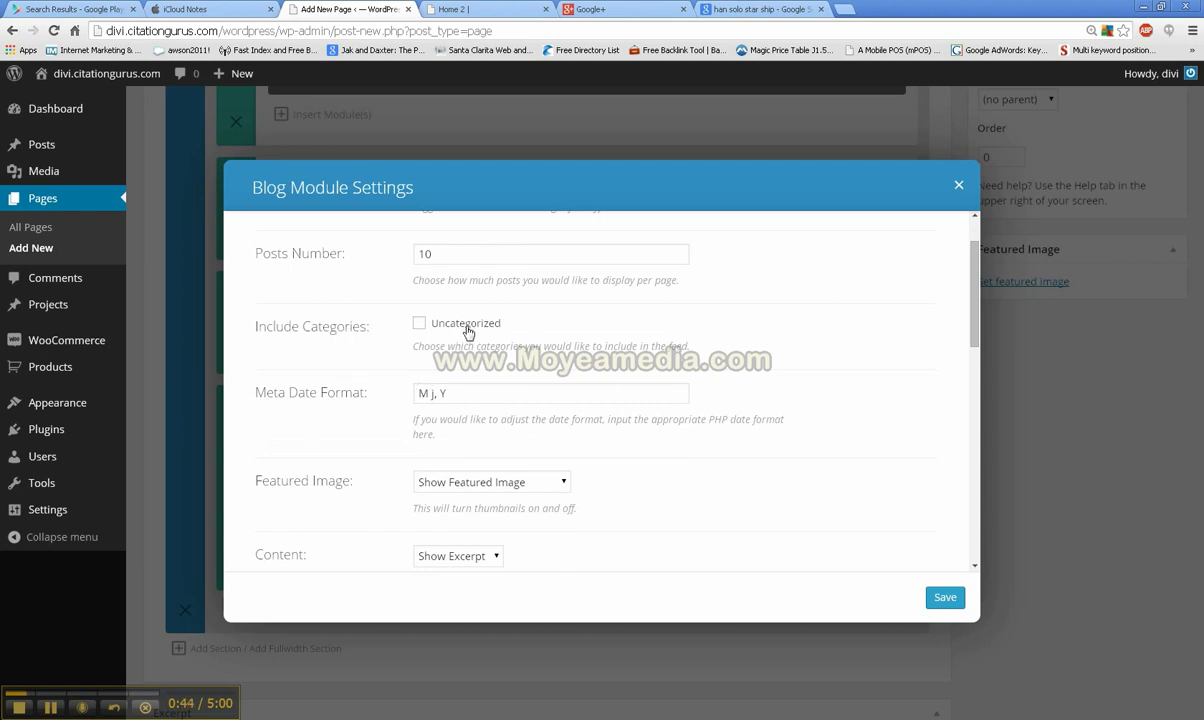
scroll(467, 347, "up", 1)
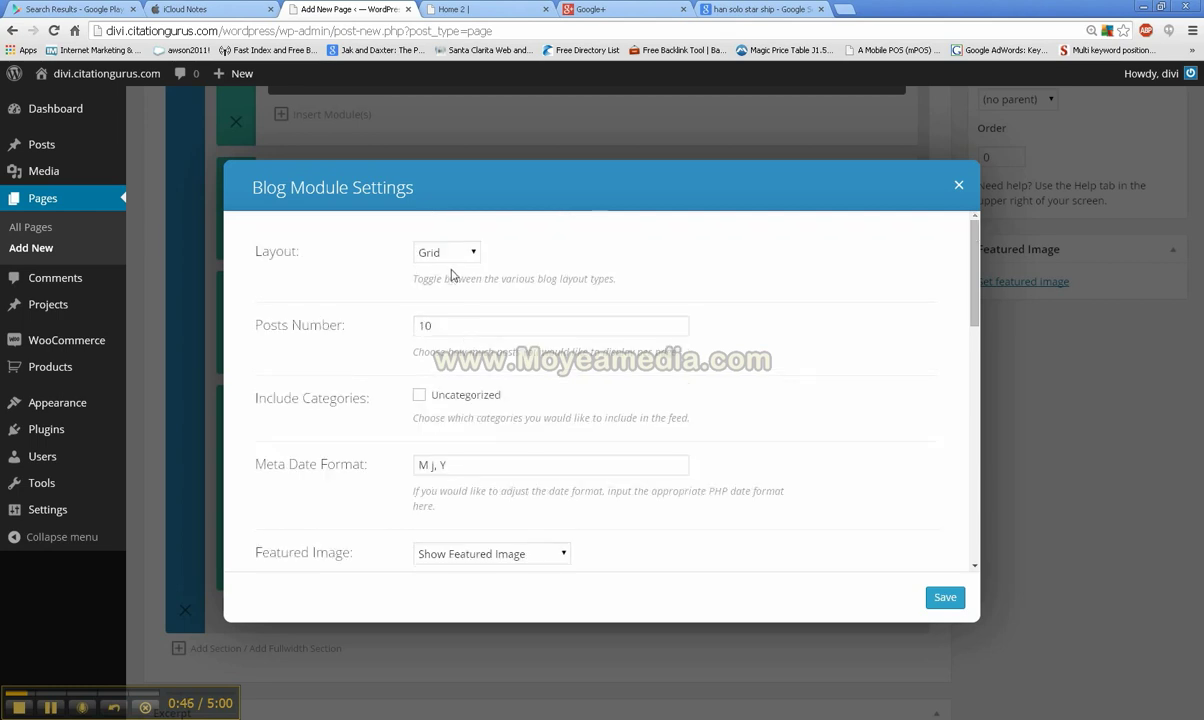
scroll(463, 413, "down", 1)
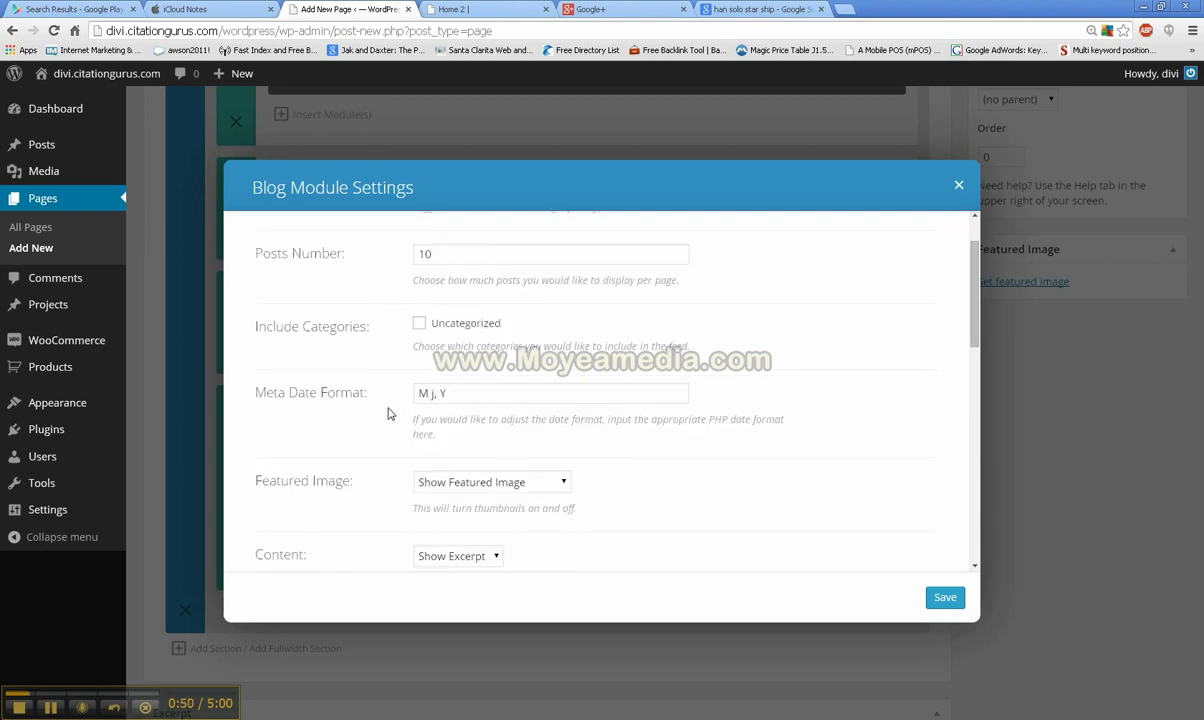
scroll(388, 413, "down", 1)
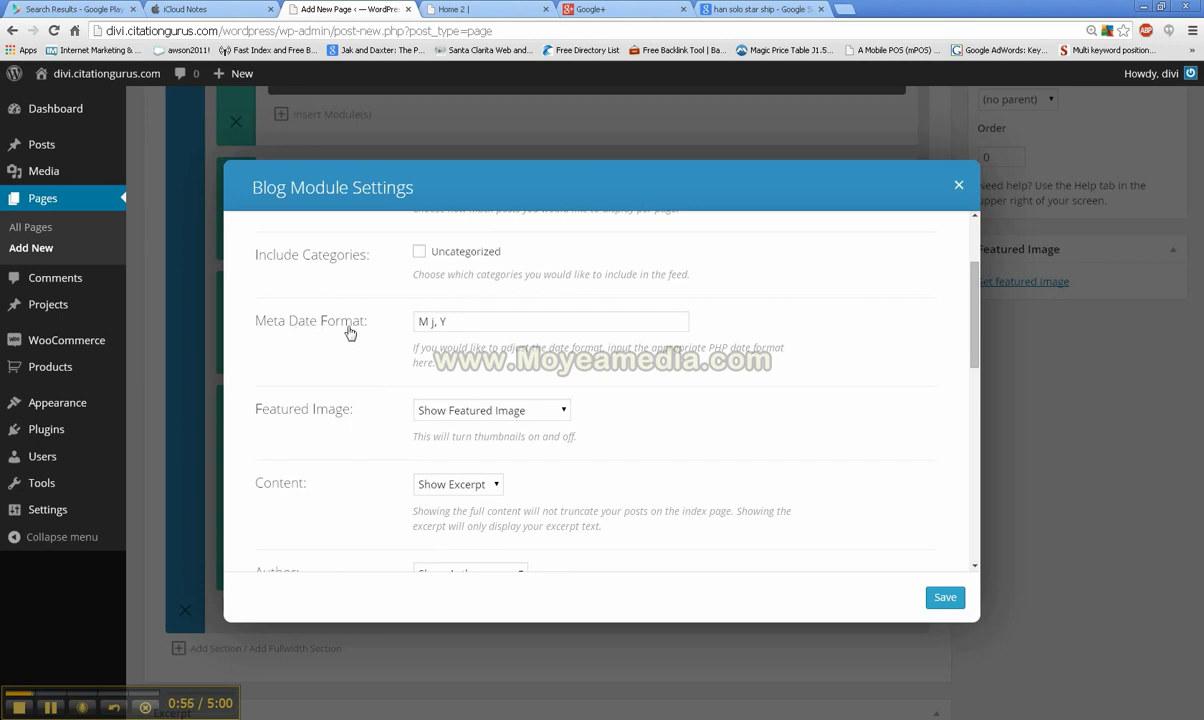
scroll(350, 333, "down", 1)
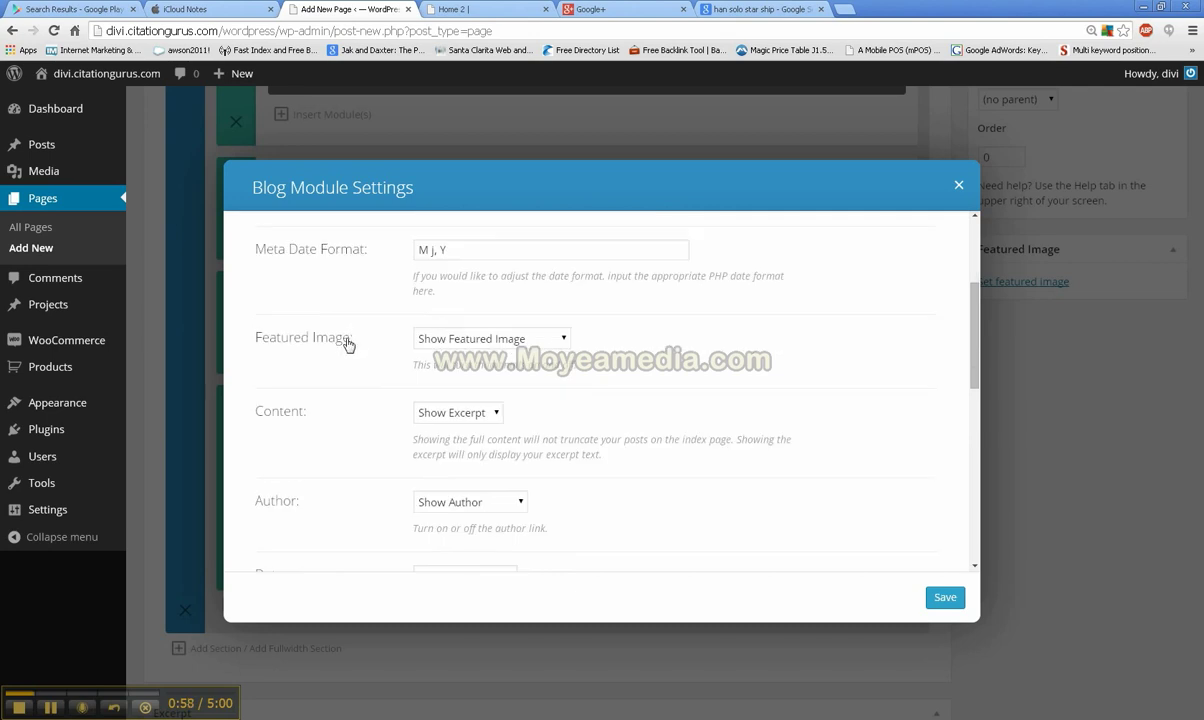
left_click(563, 341)
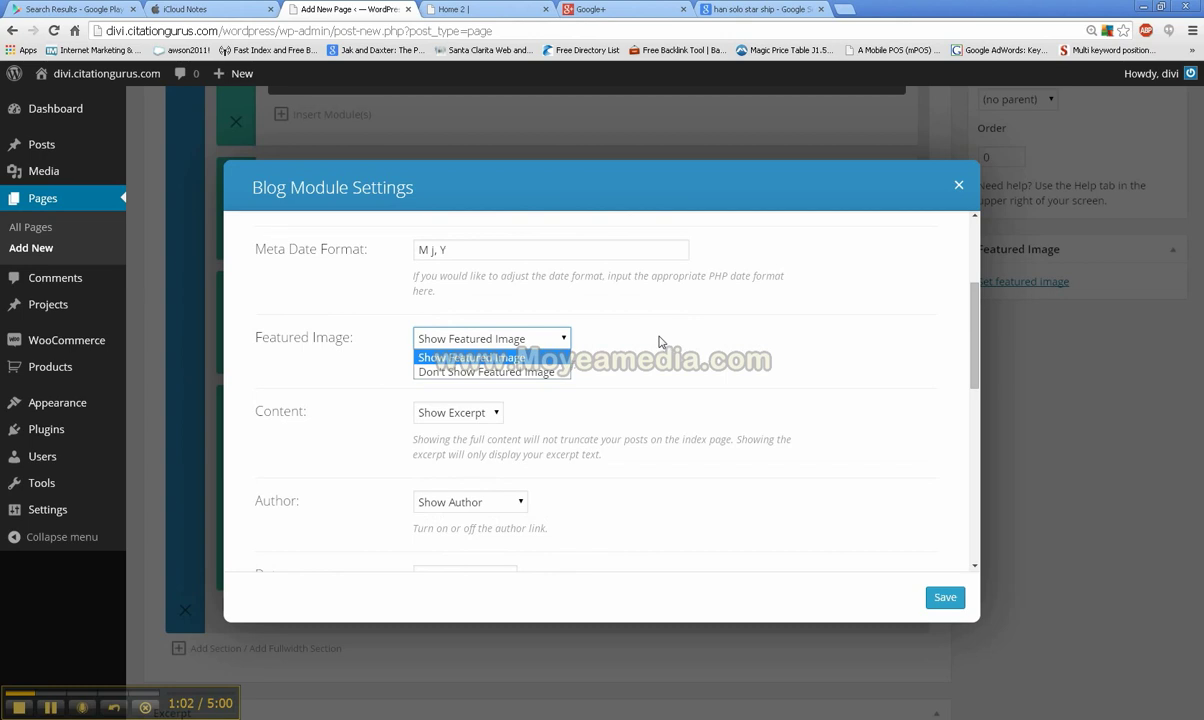
left_click(623, 322)
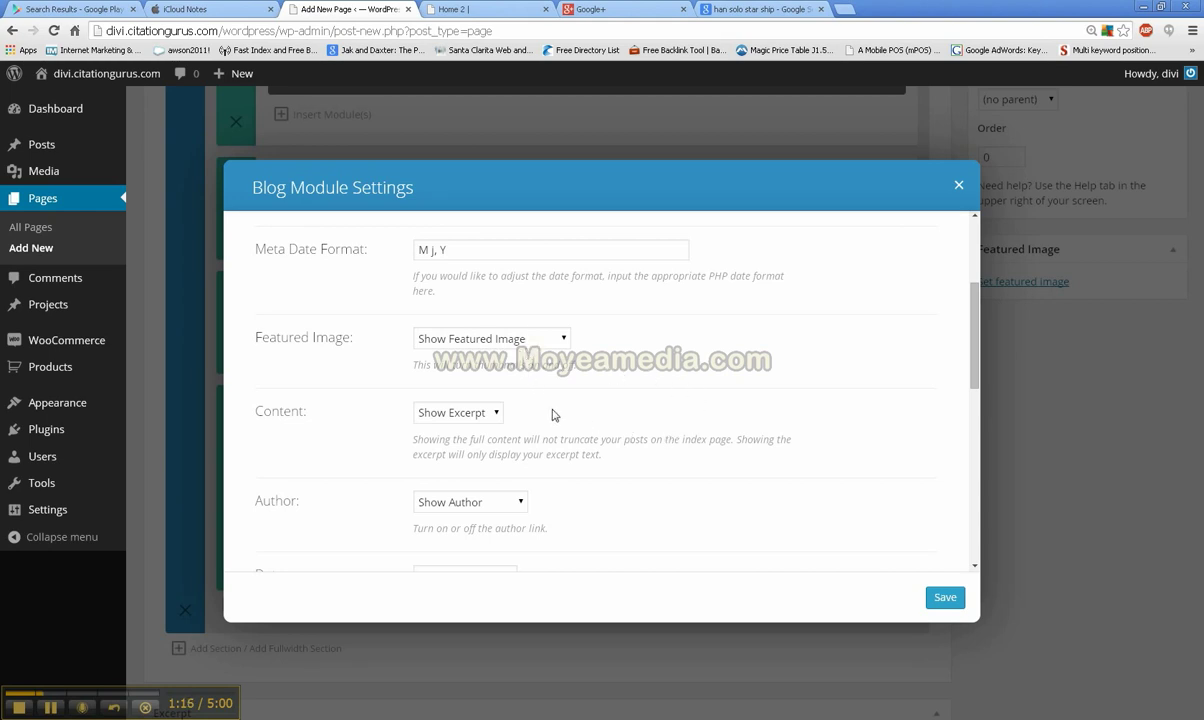
scroll(549, 414, "down", 1)
scroll(545, 400, "down", 2)
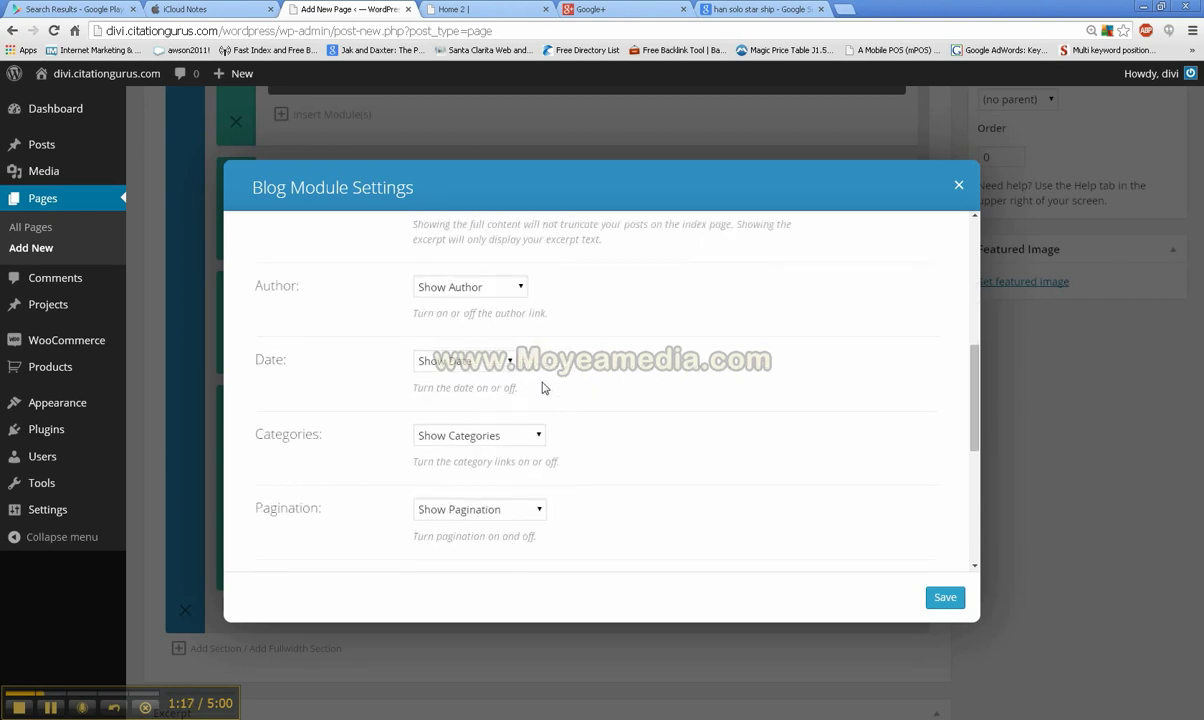
scroll(522, 333, "up", 1)
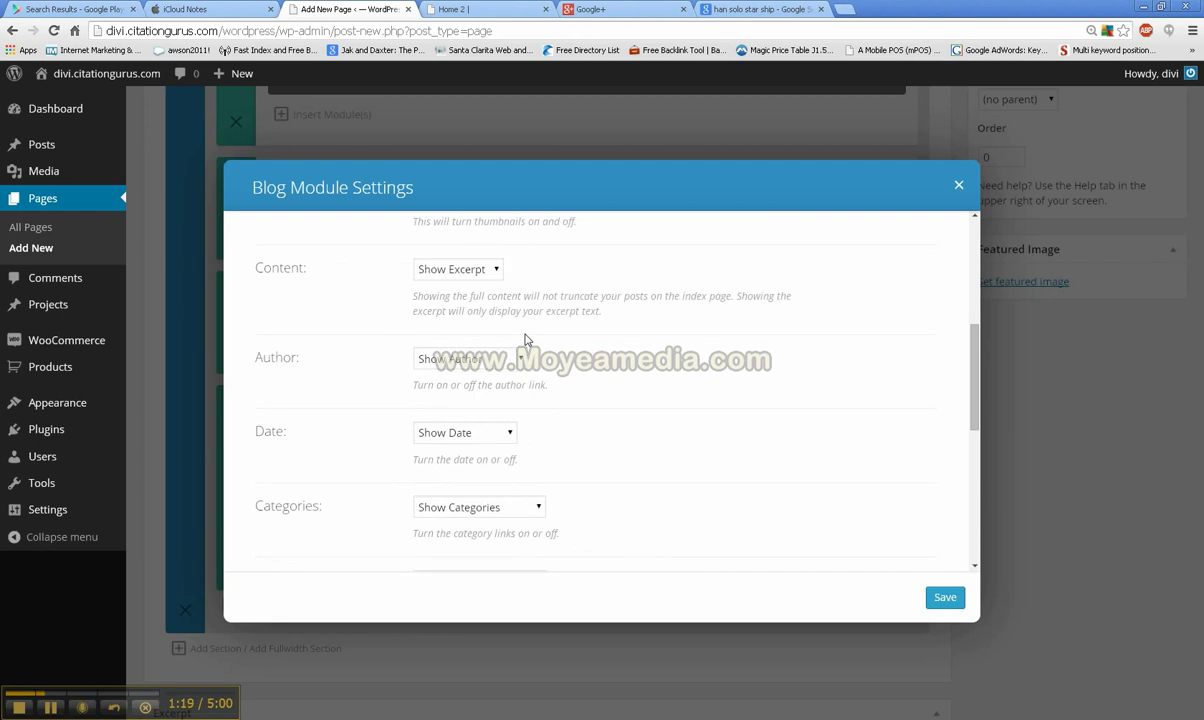
left_click(498, 269)
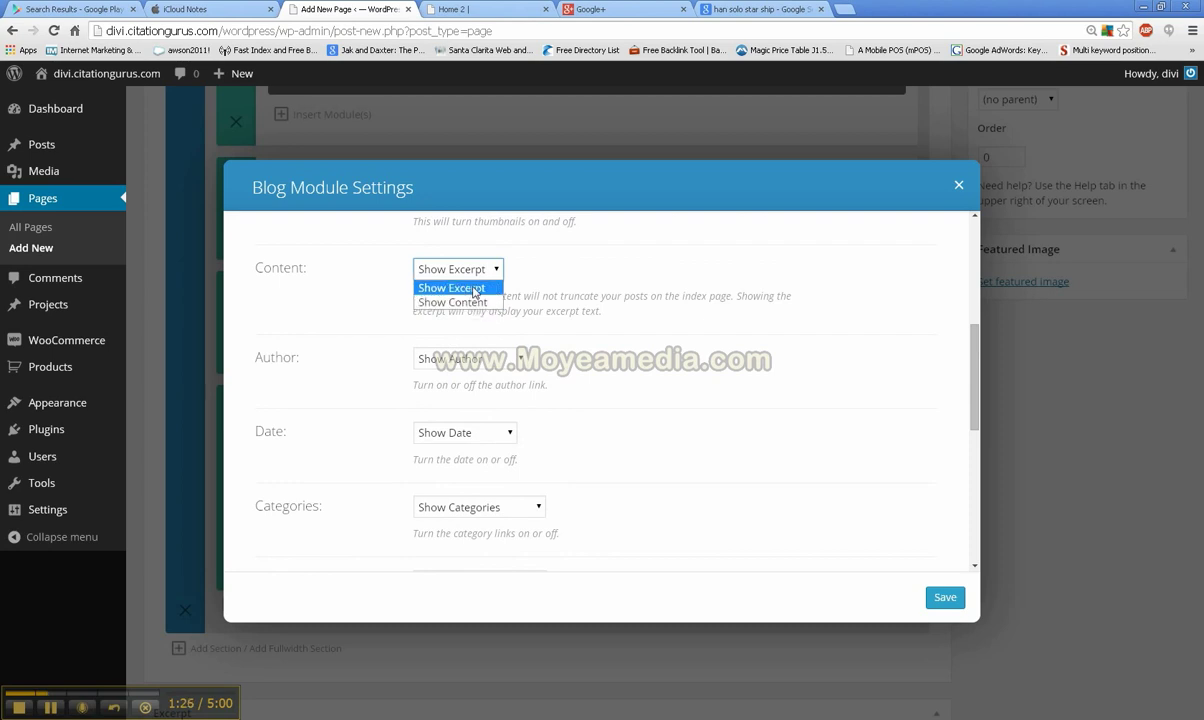
left_click(605, 283)
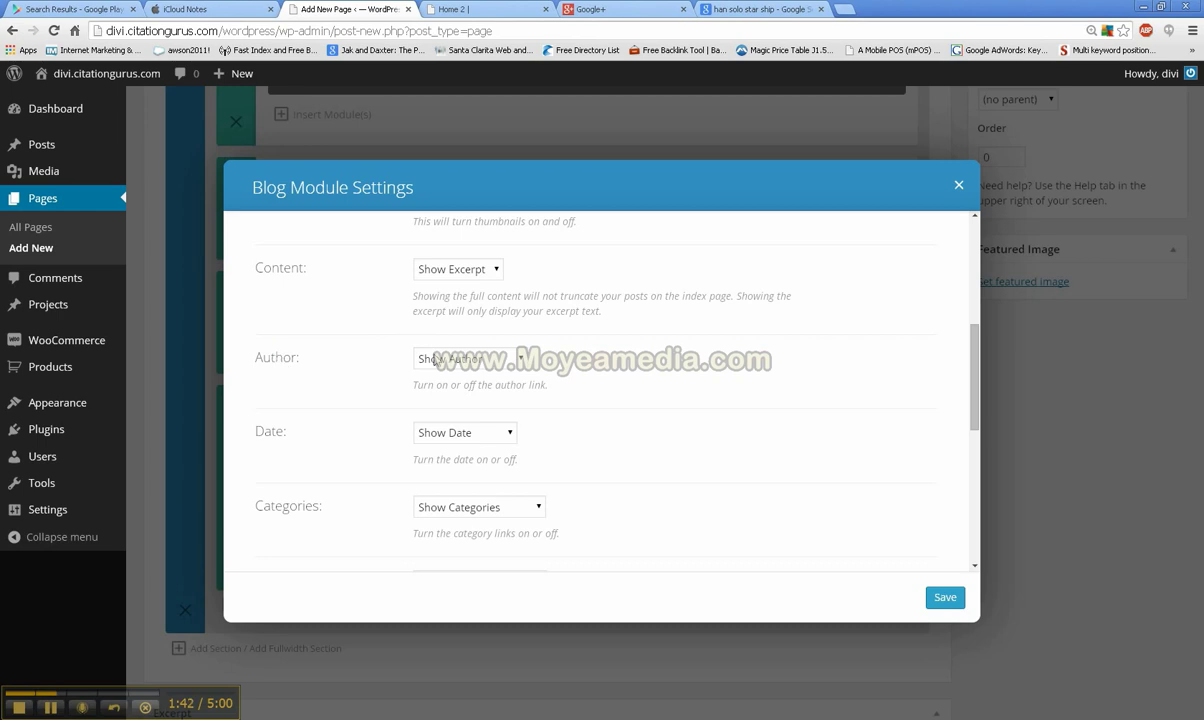
Examine the blog module's author, date, categories, pagination, text color, admin label and CSS options.
scroll(355, 360, "down", 1)
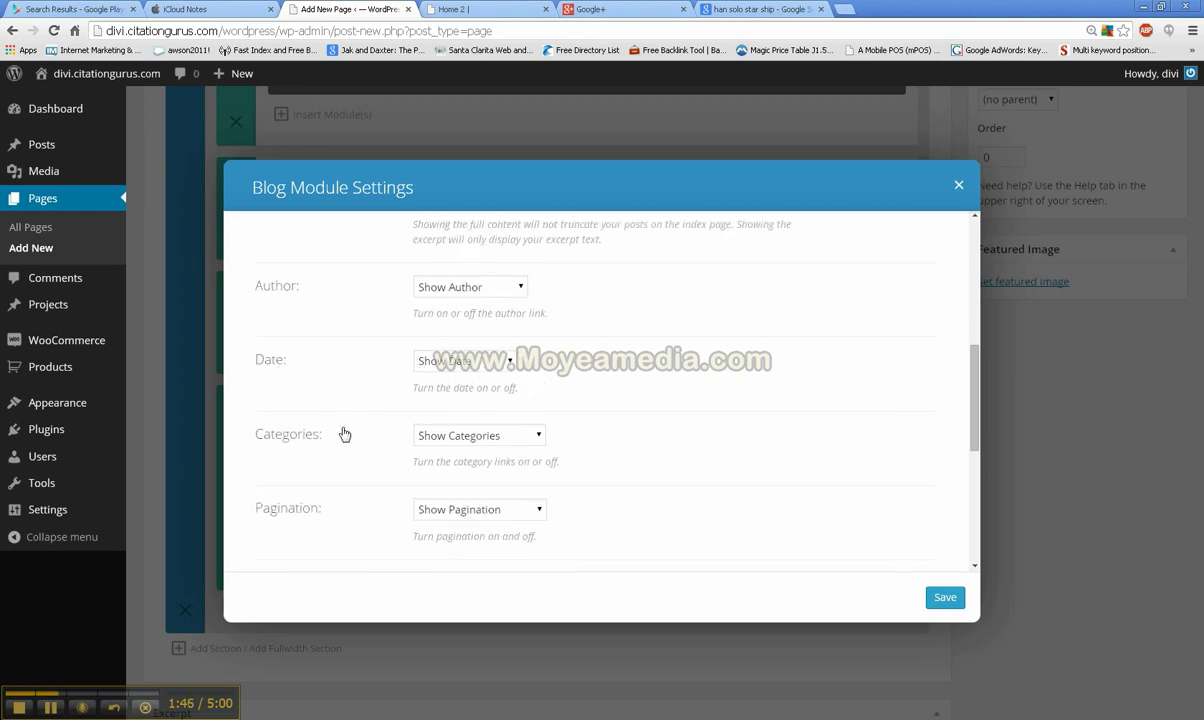
left_click(539, 437)
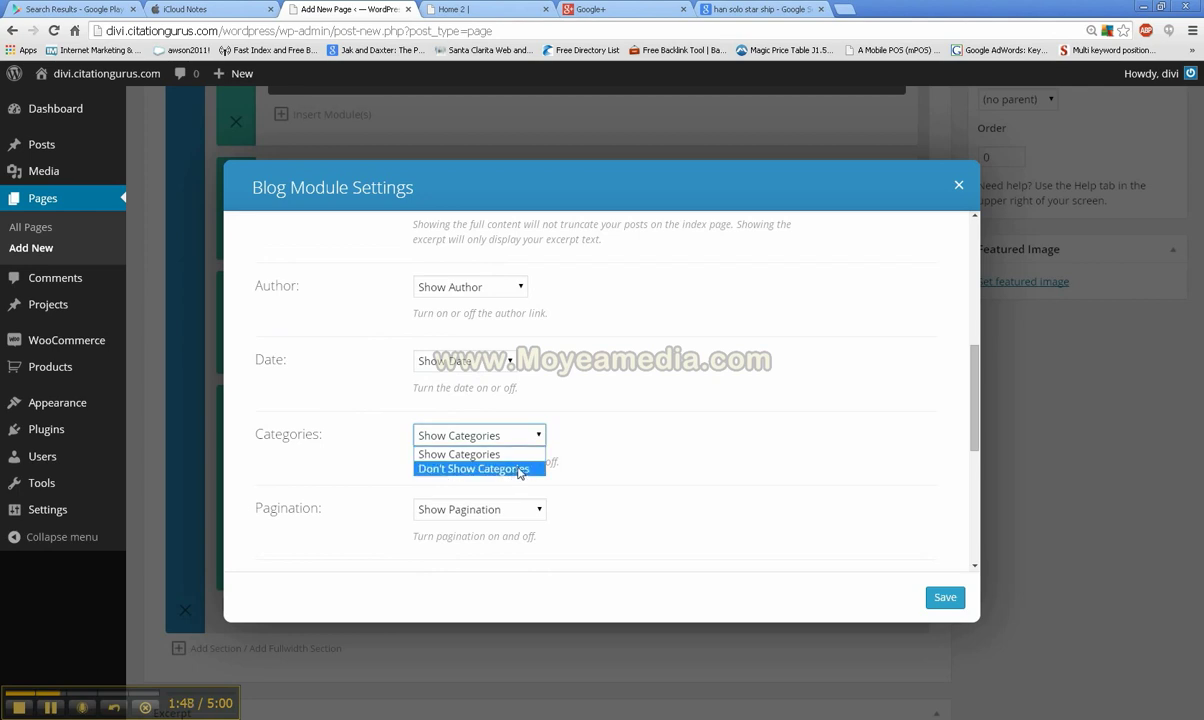
left_click(621, 403)
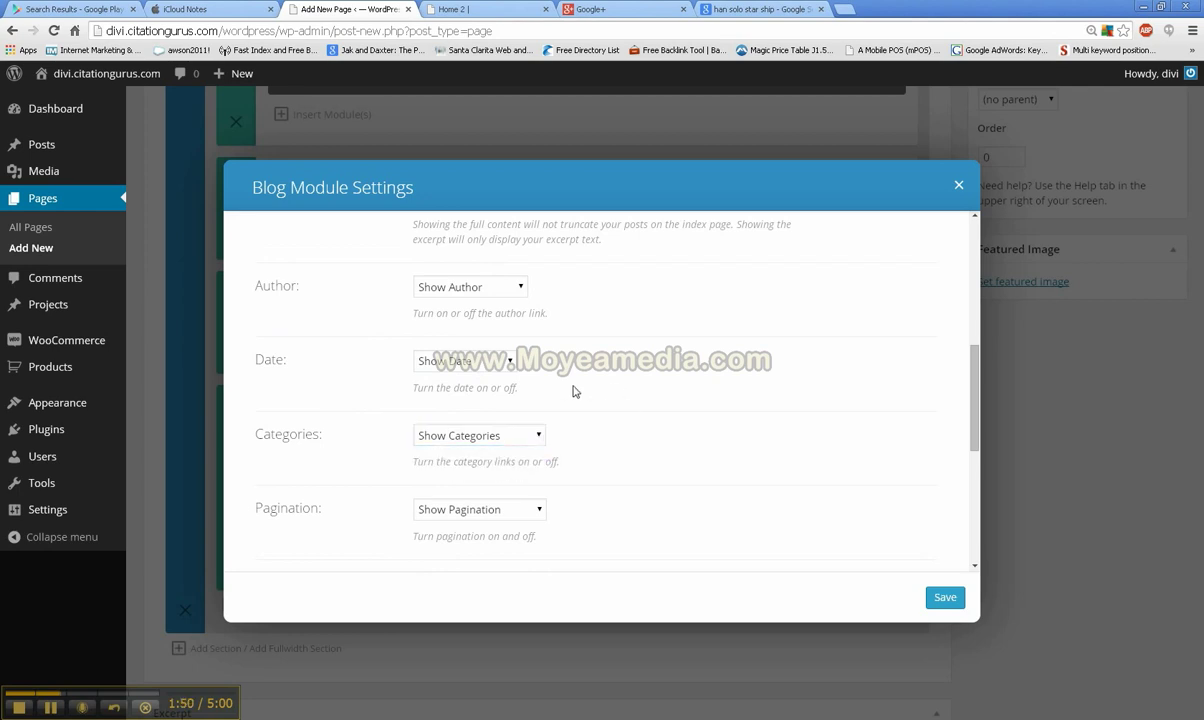
scroll(415, 341, "down", 1)
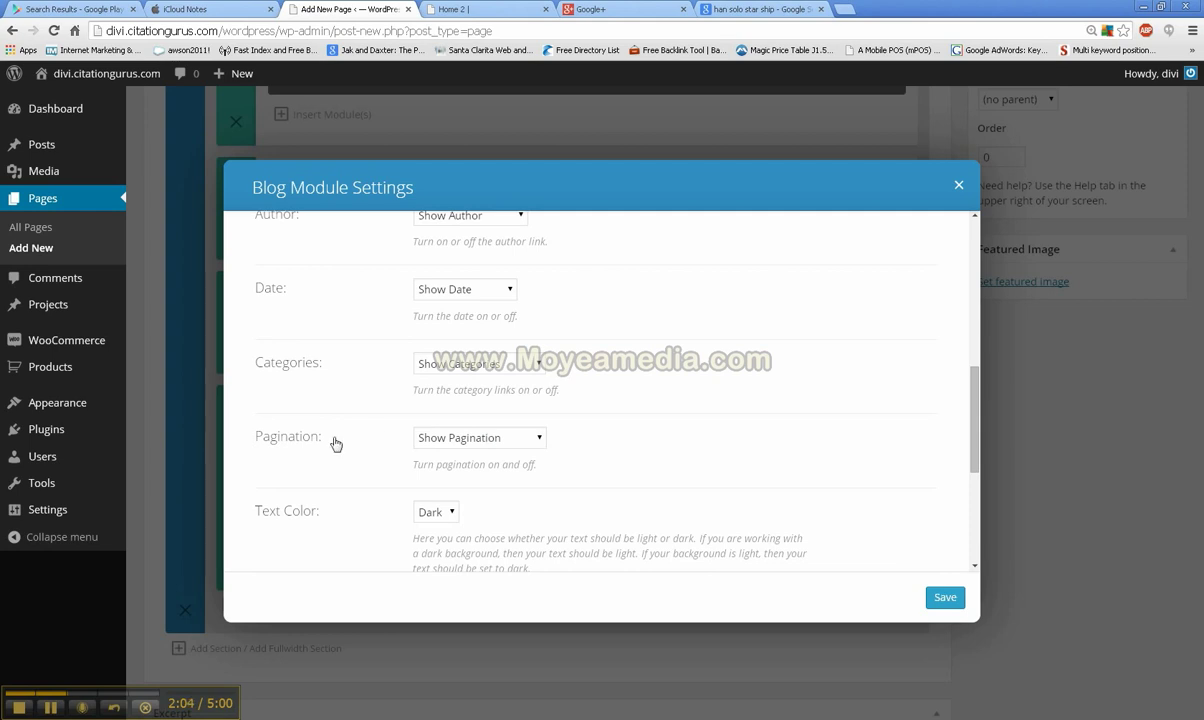
left_click(539, 441)
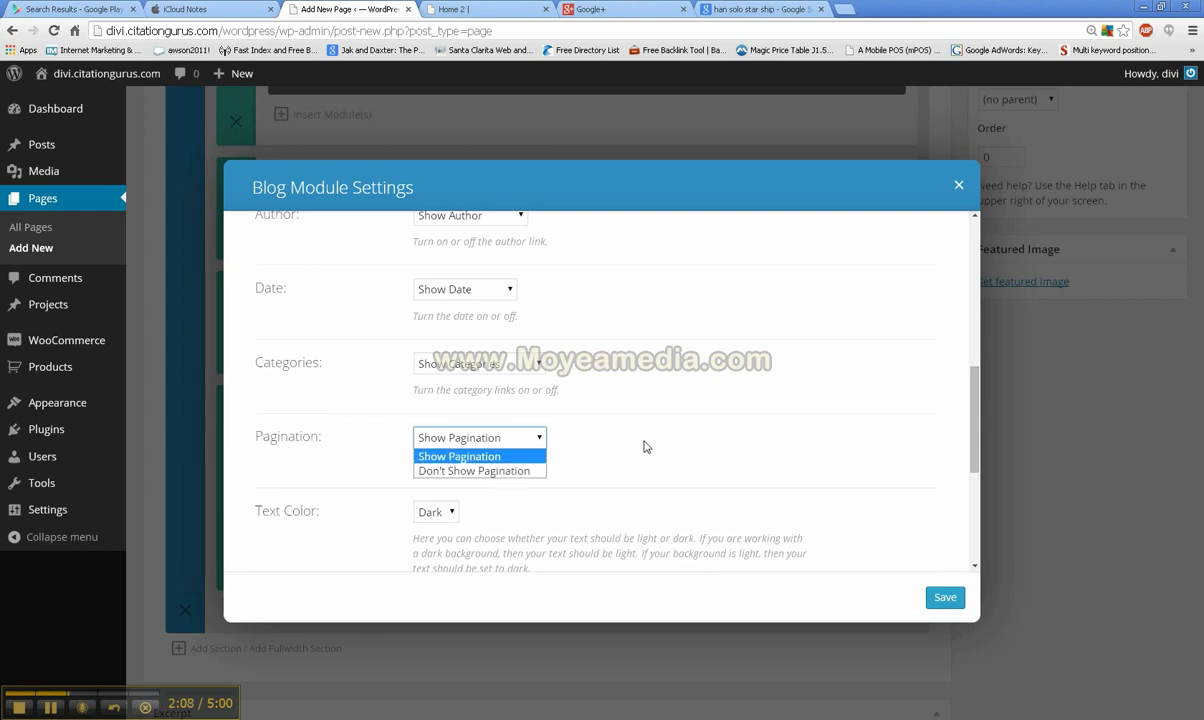
left_click(607, 418)
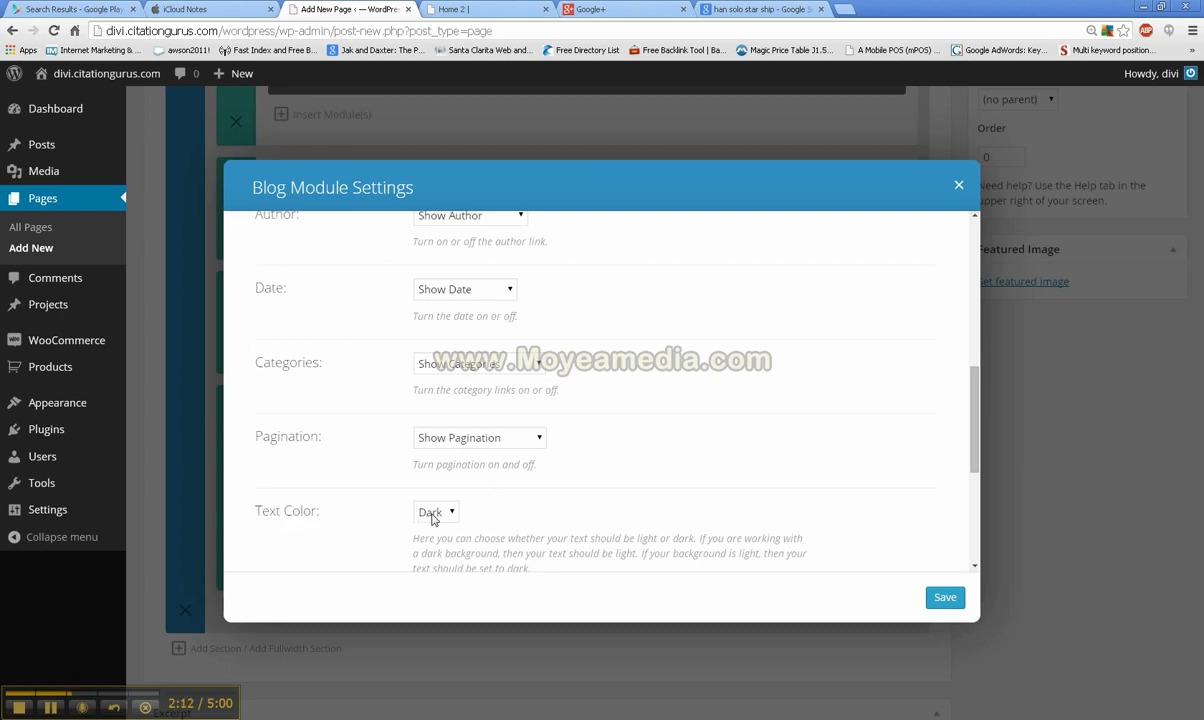
scroll(579, 496, "down", 2)
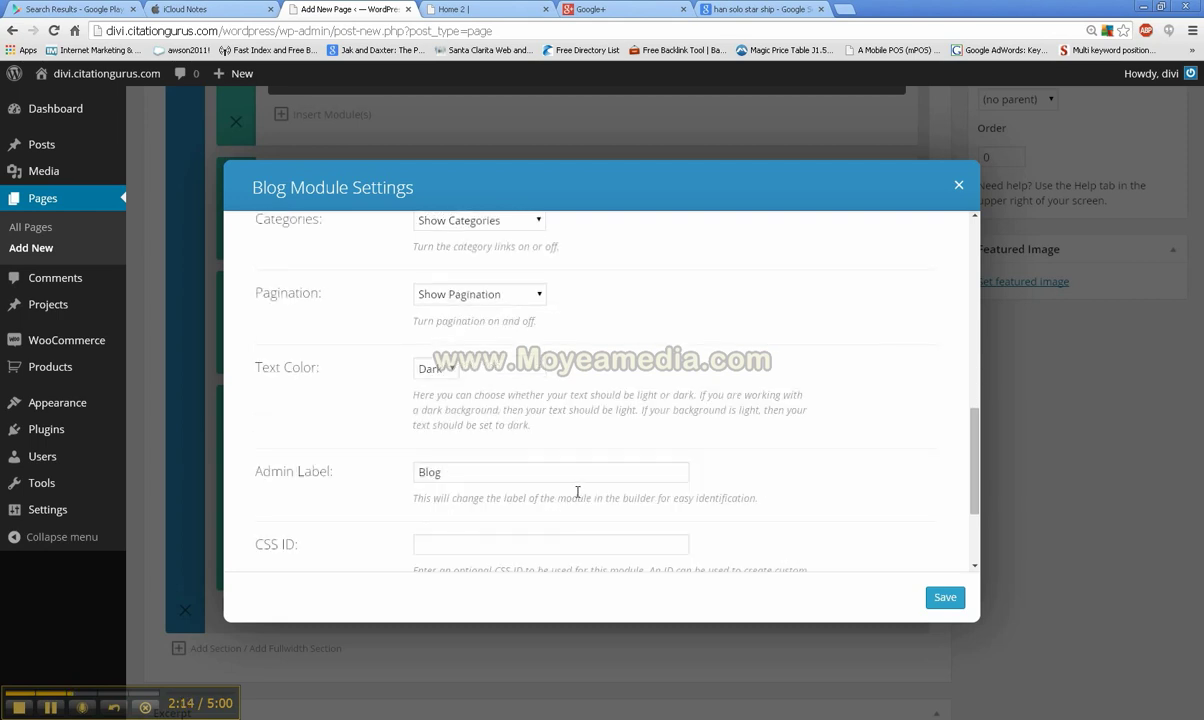
scroll(577, 492, "down", 1)
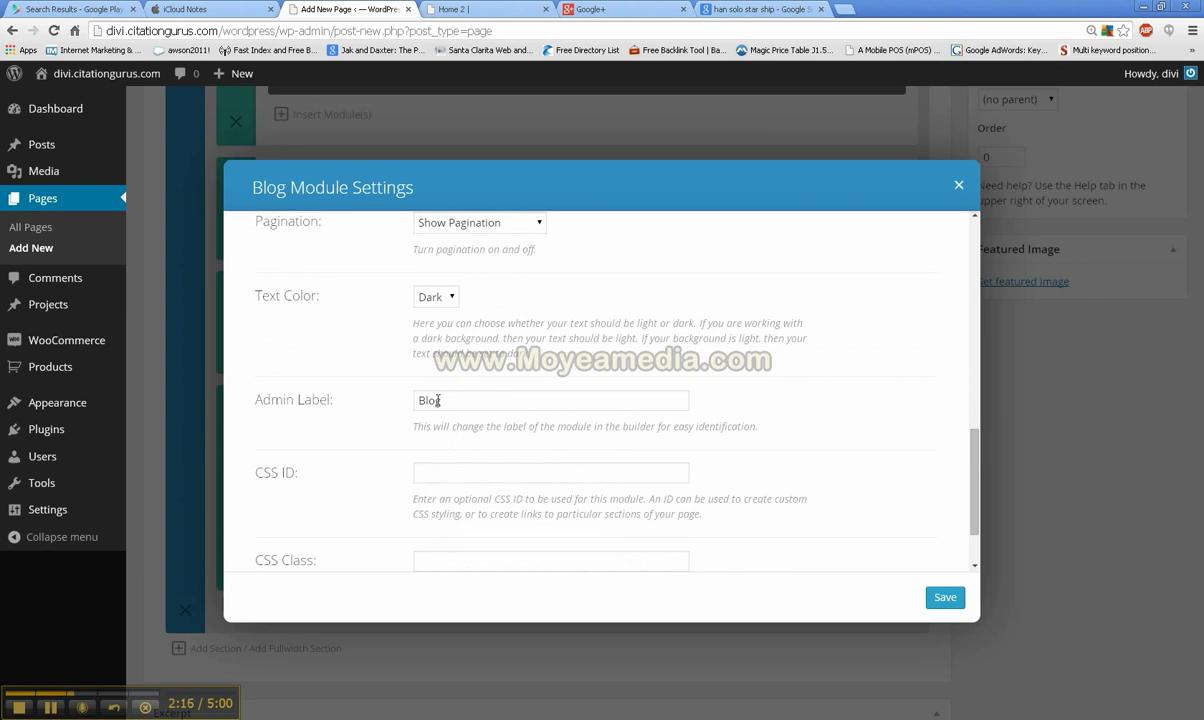
scroll(426, 458, "down", 1)
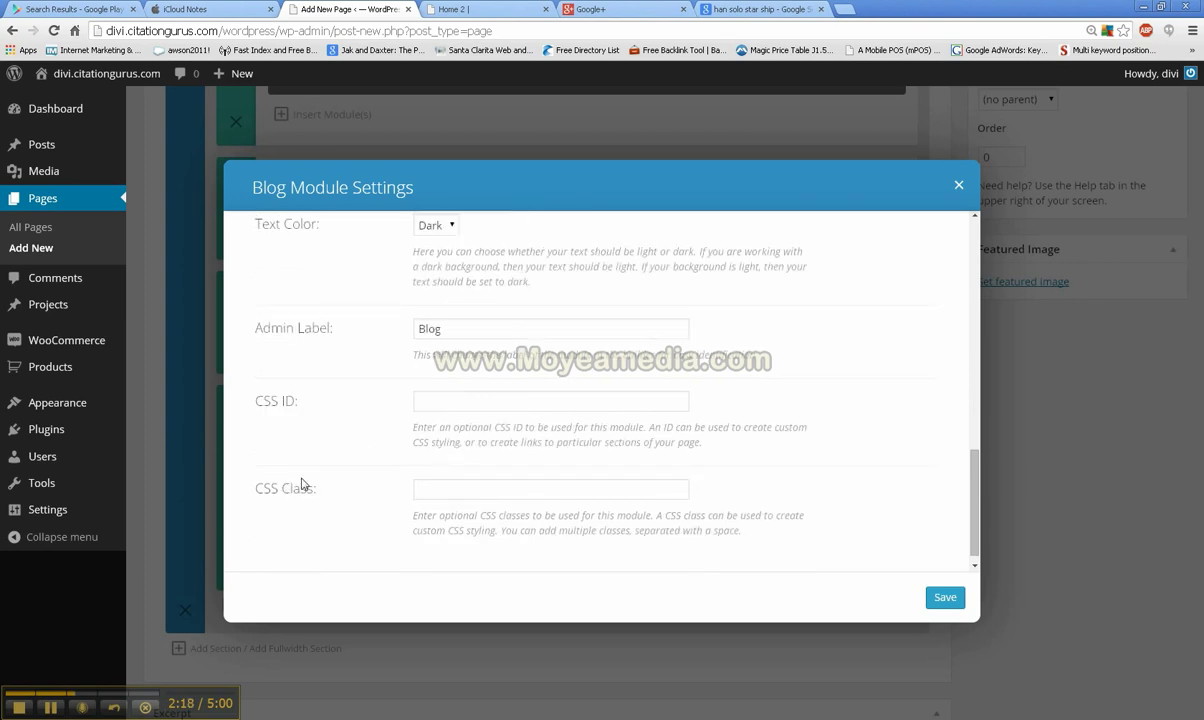
scroll(334, 453, "up", 8)
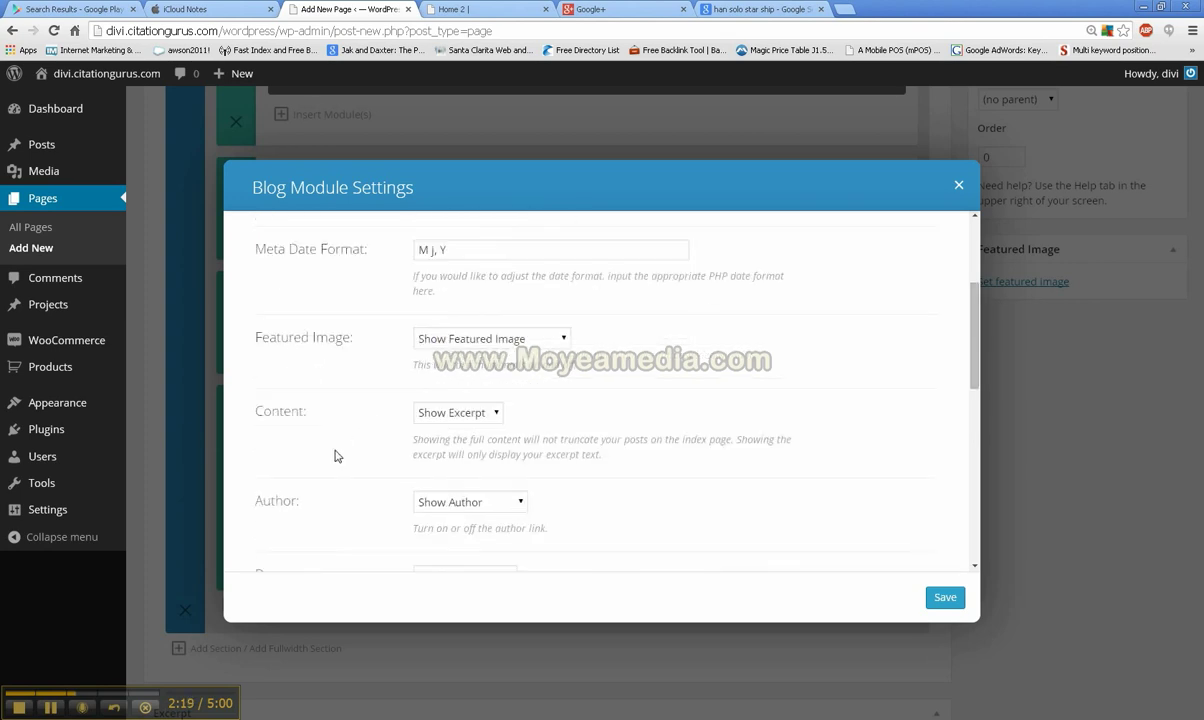
scroll(335, 455, "up", 3)
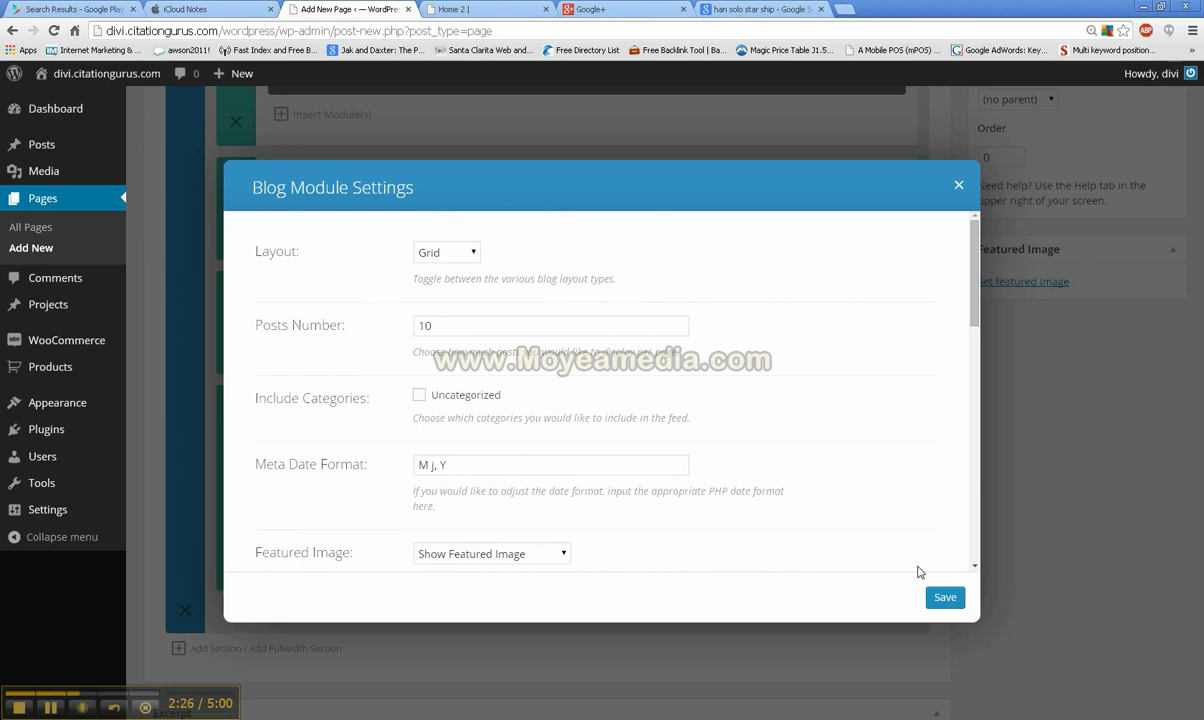
Include the Uncategorized category in the blog module's feed and save the module settings.
scroll(712, 407, "down", 6)
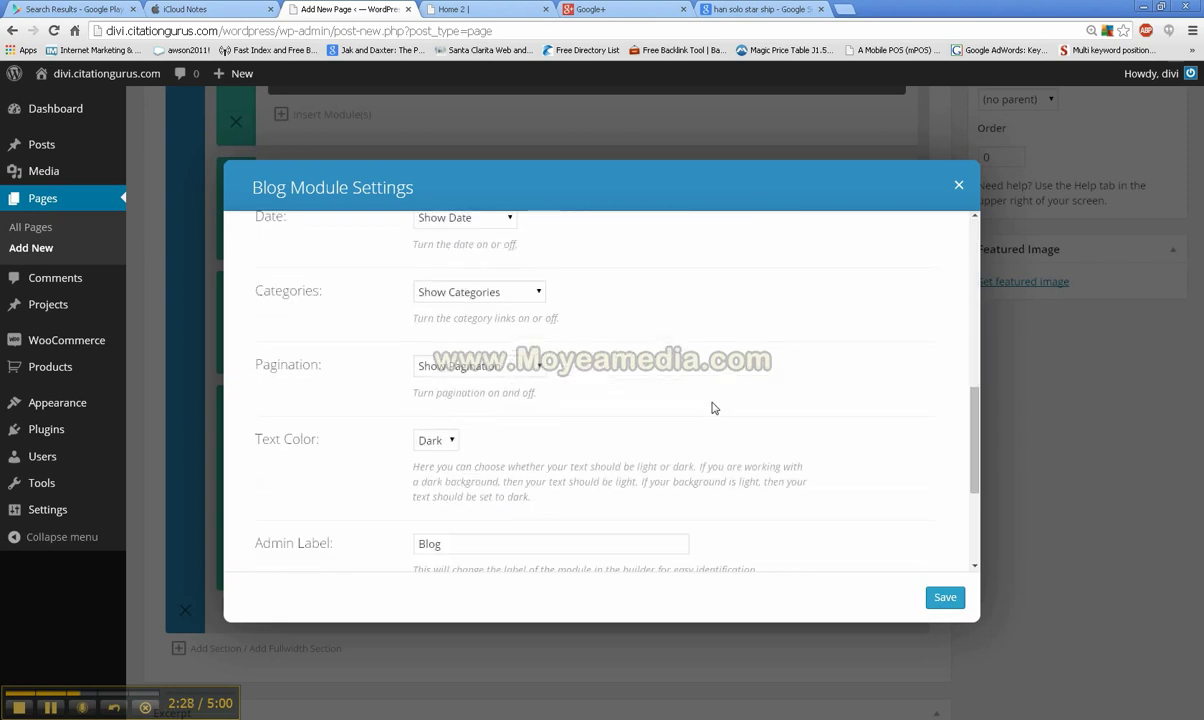
scroll(712, 407, "up", 4)
scroll(712, 407, "up", 1)
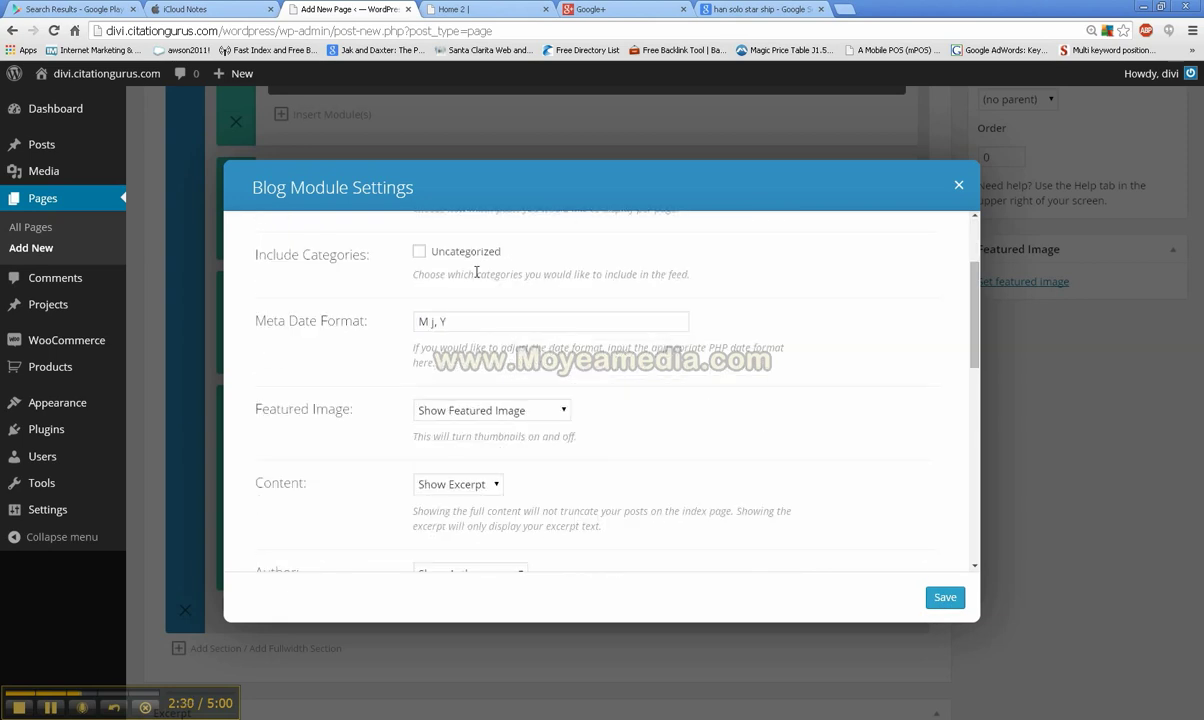
left_click(419, 252)
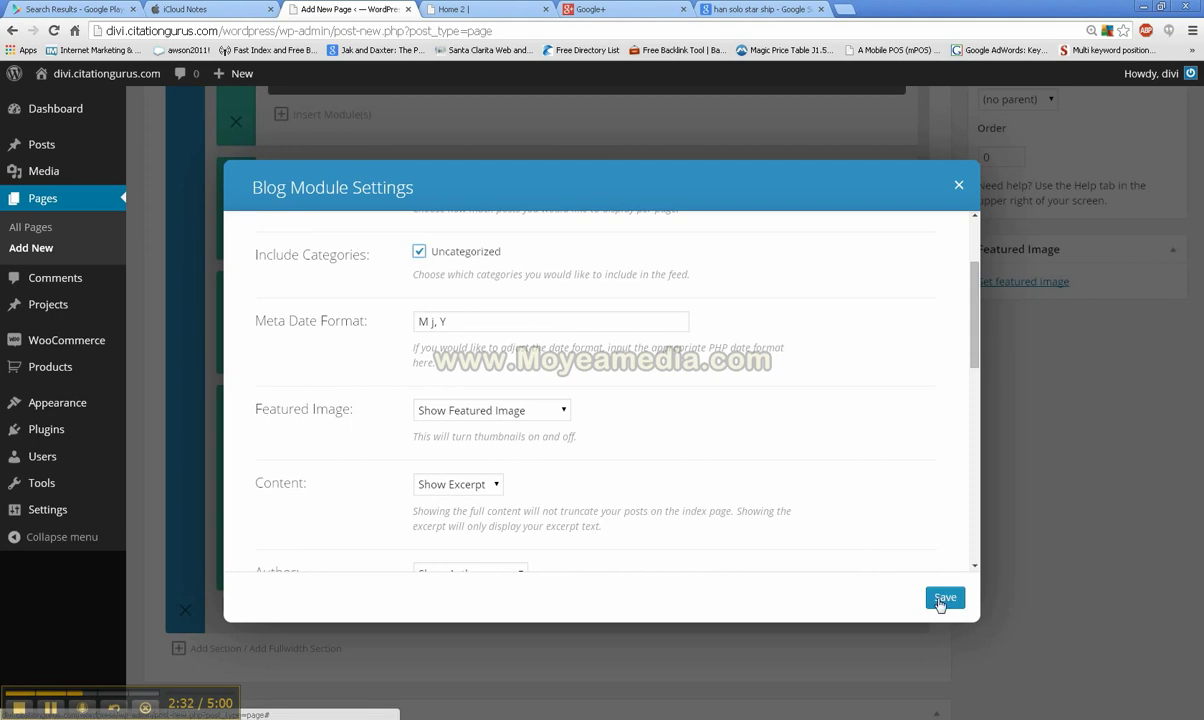
left_click(941, 597)
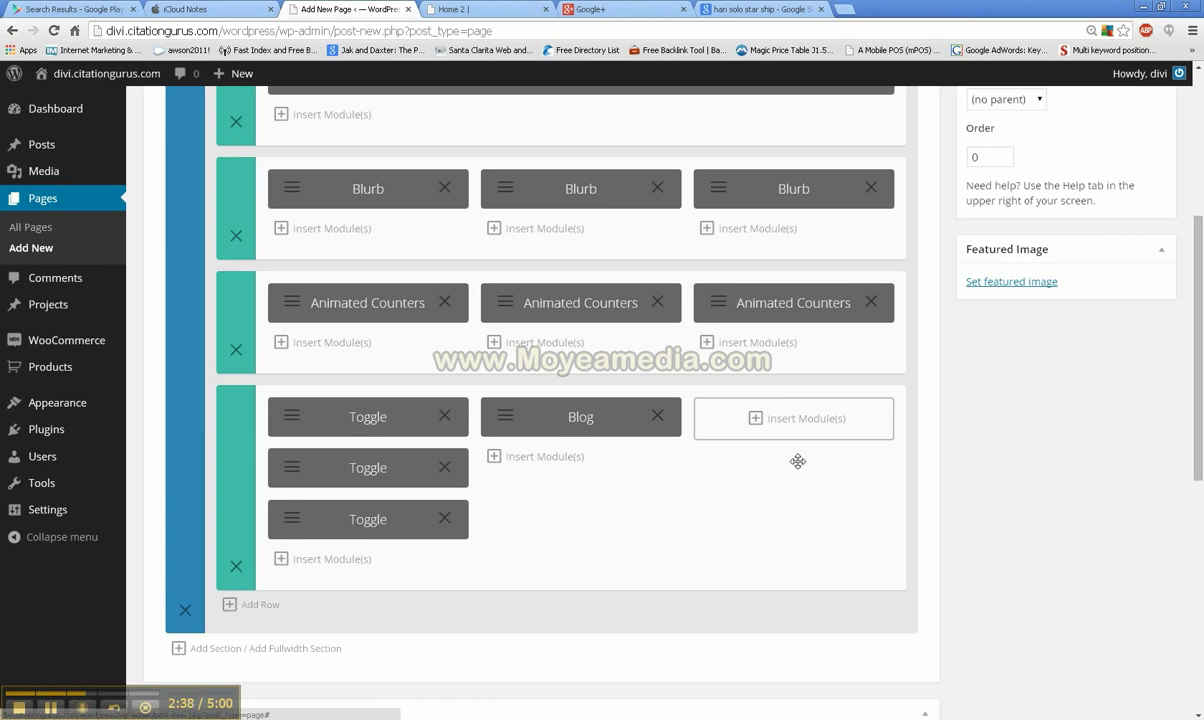
left_click(50, 708)
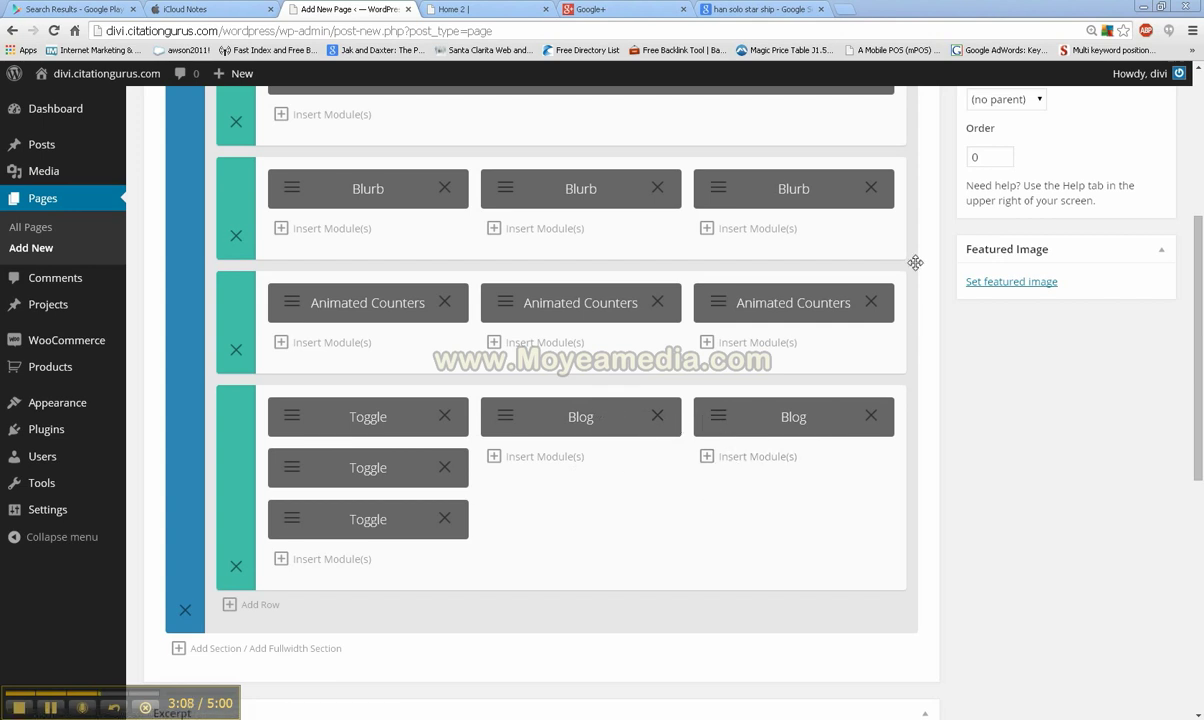
Preview the Home 2 page and examine the toggles and two blog modules in its last row.
scroll(1199, 358, "up", 5)
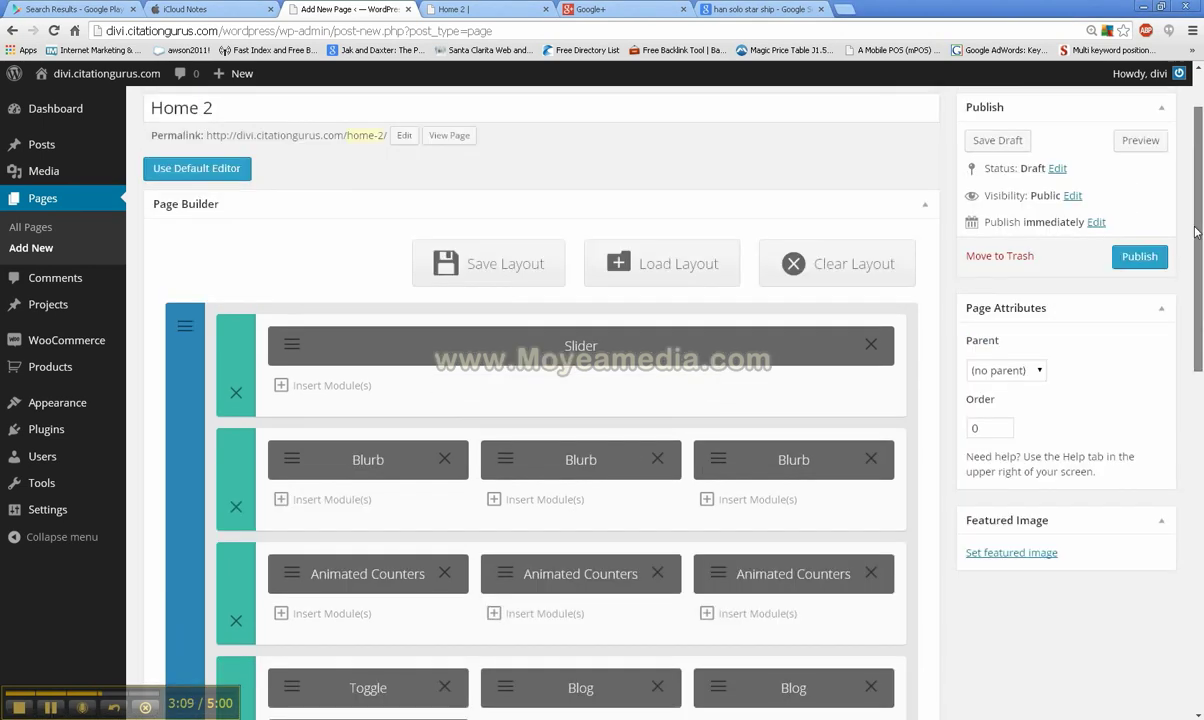
left_click(1139, 228)
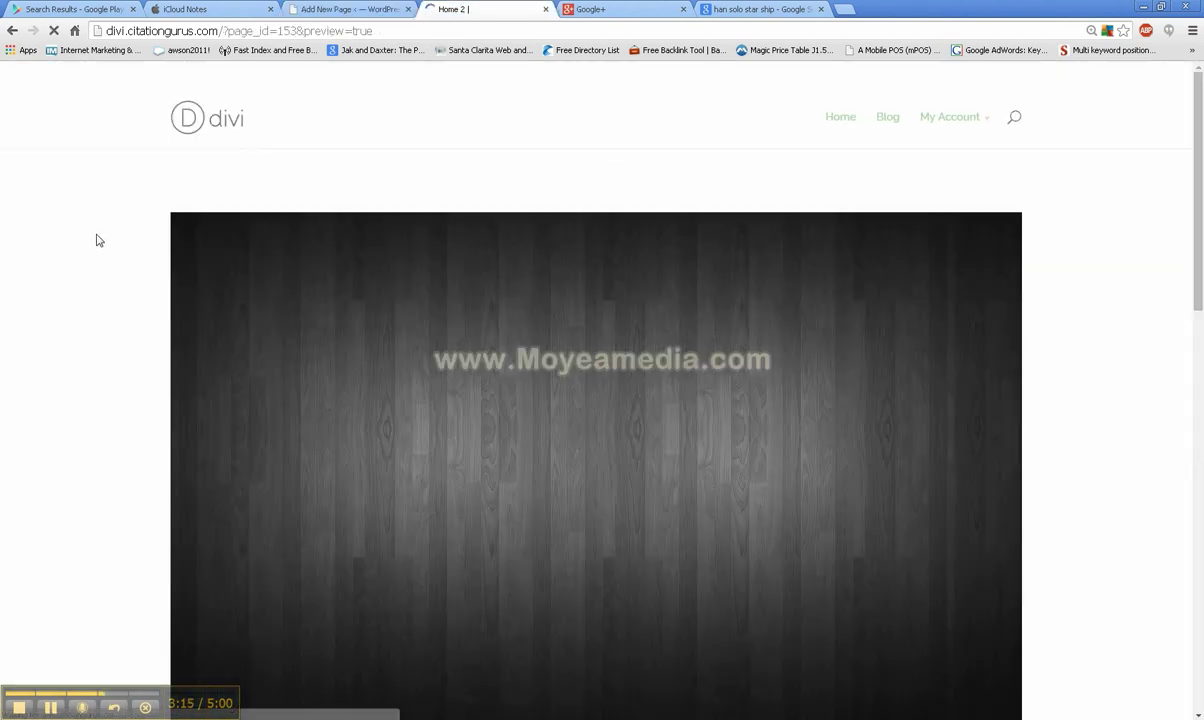
scroll(88, 262, "down", 12)
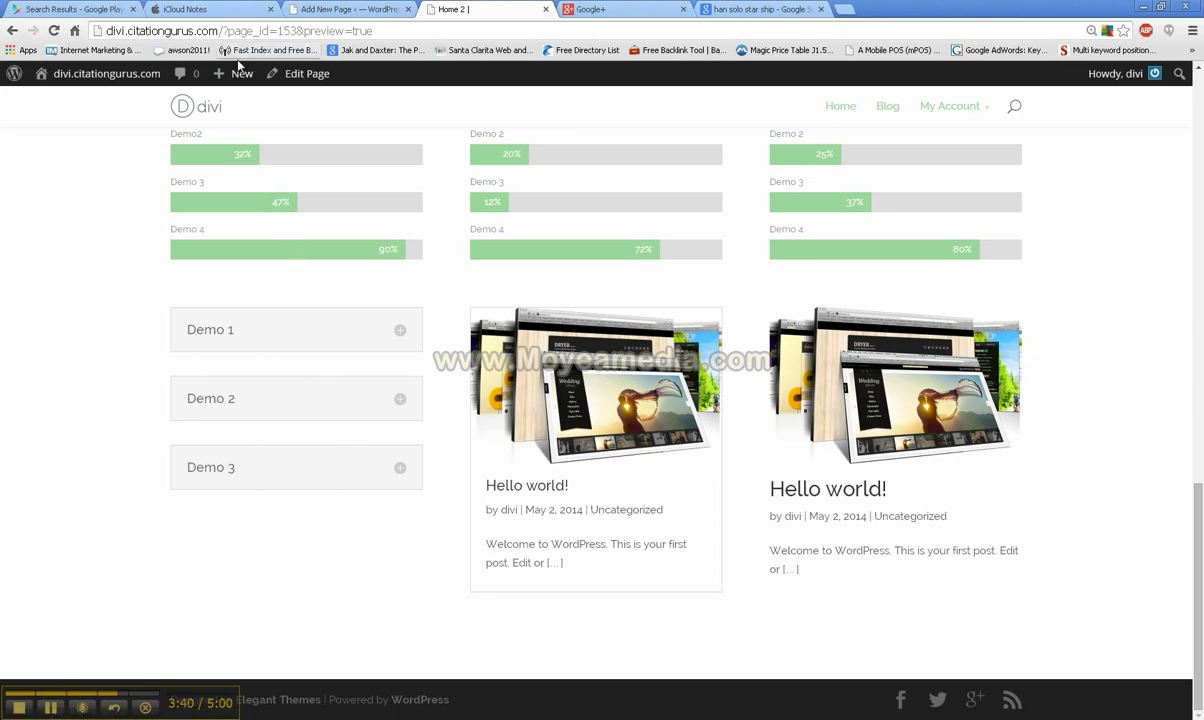
left_click(52, 708)
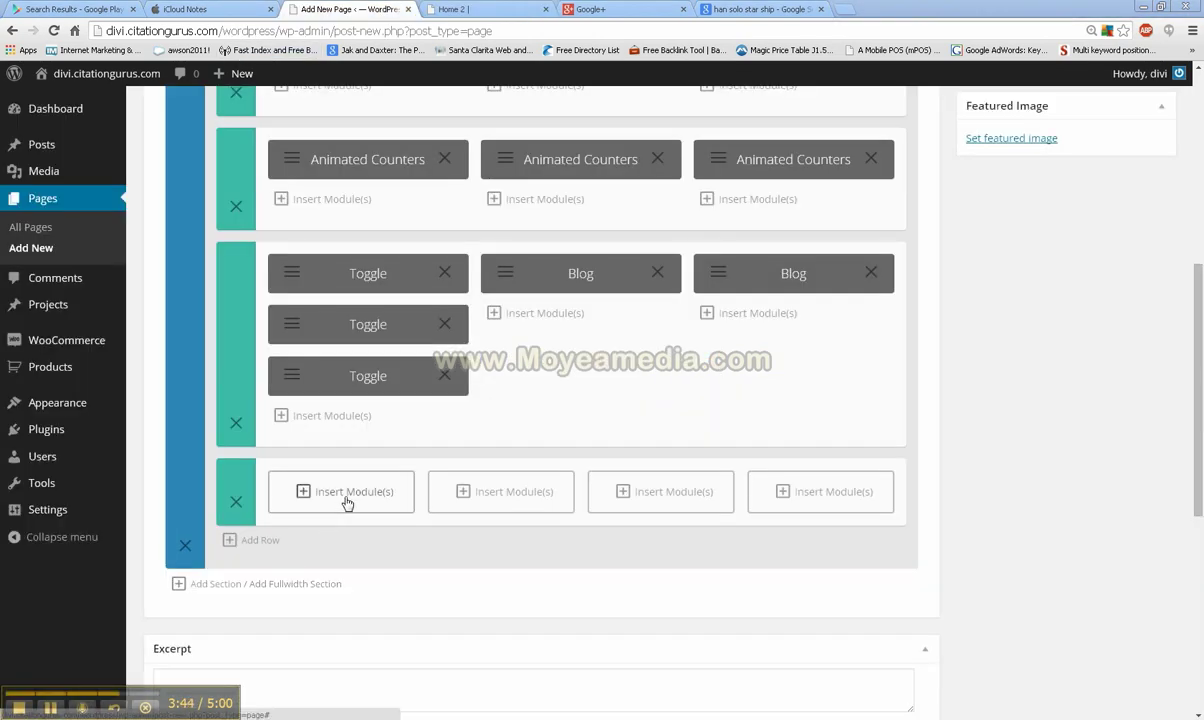
Replace the empty four-column row below the toggle and blog modules with a new row holding one full-width column.
left_click(236, 501)
left_click(243, 470)
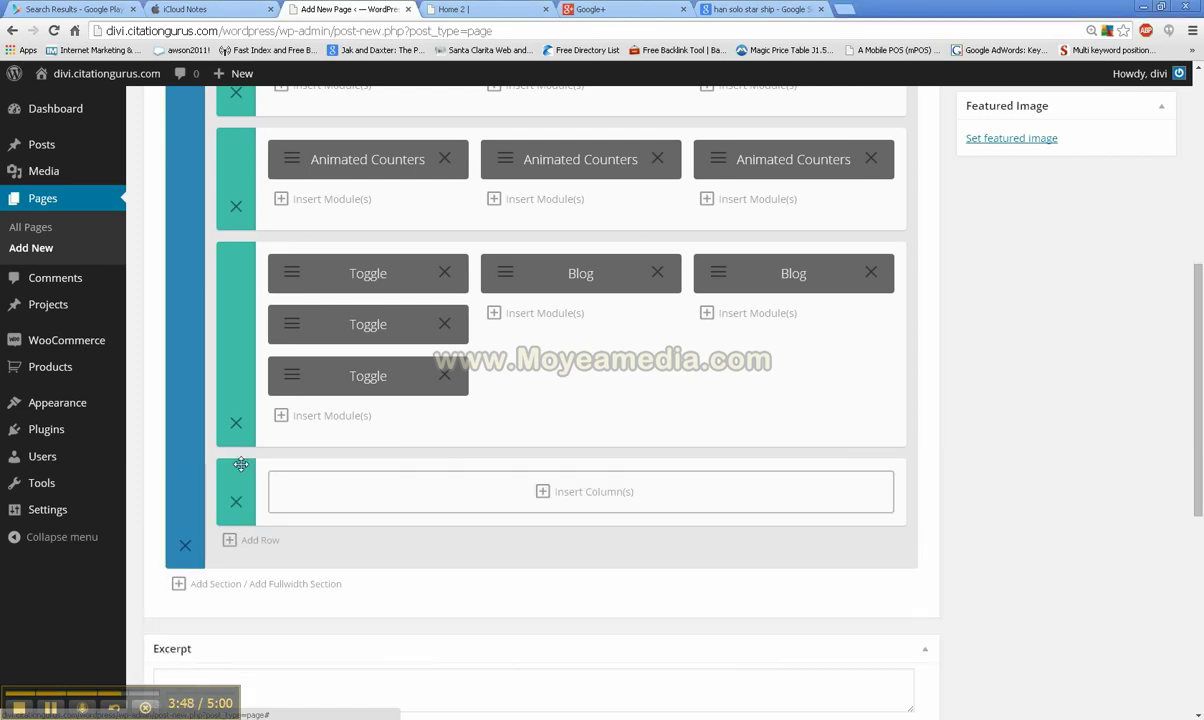
left_click(591, 493)
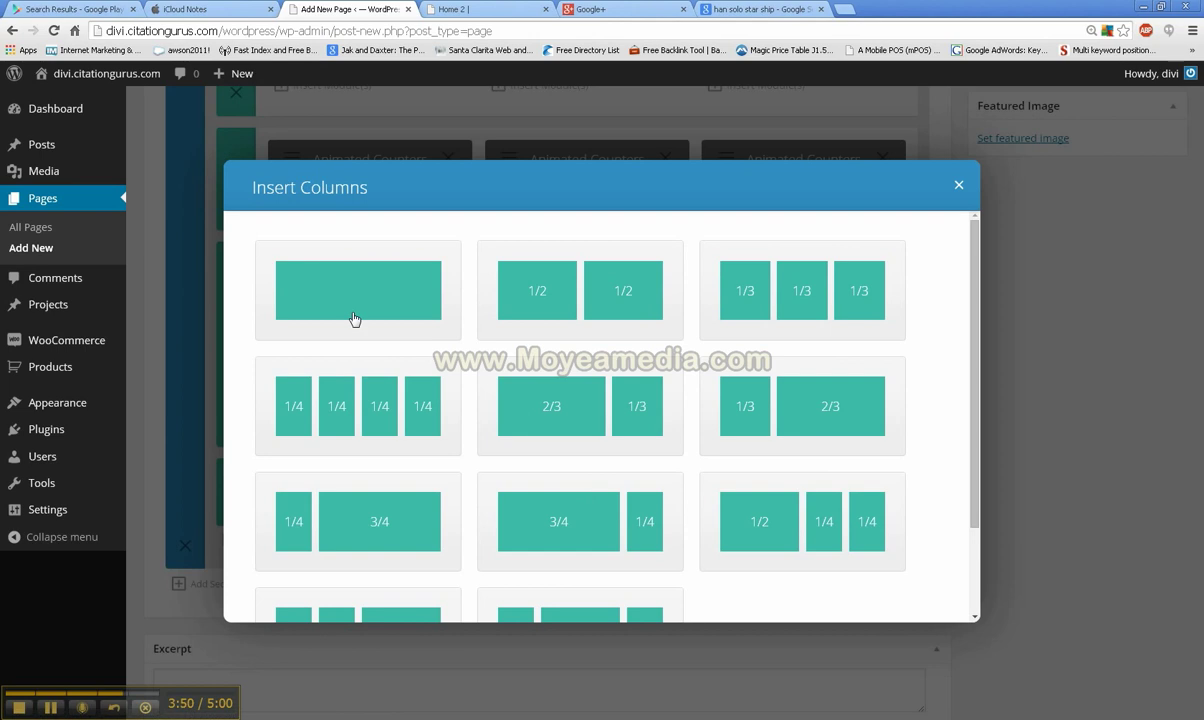
left_click(347, 317)
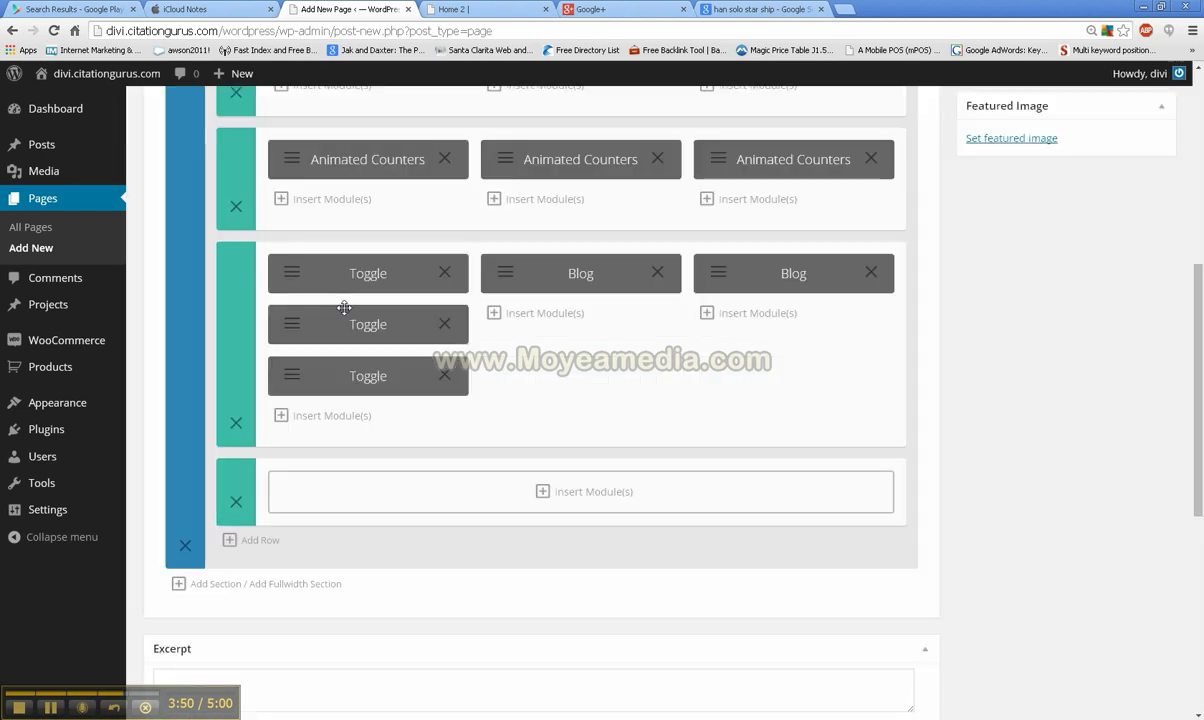
Insert a Shop module into the empty full-width row below the toggle and blog modules.
left_click(573, 495)
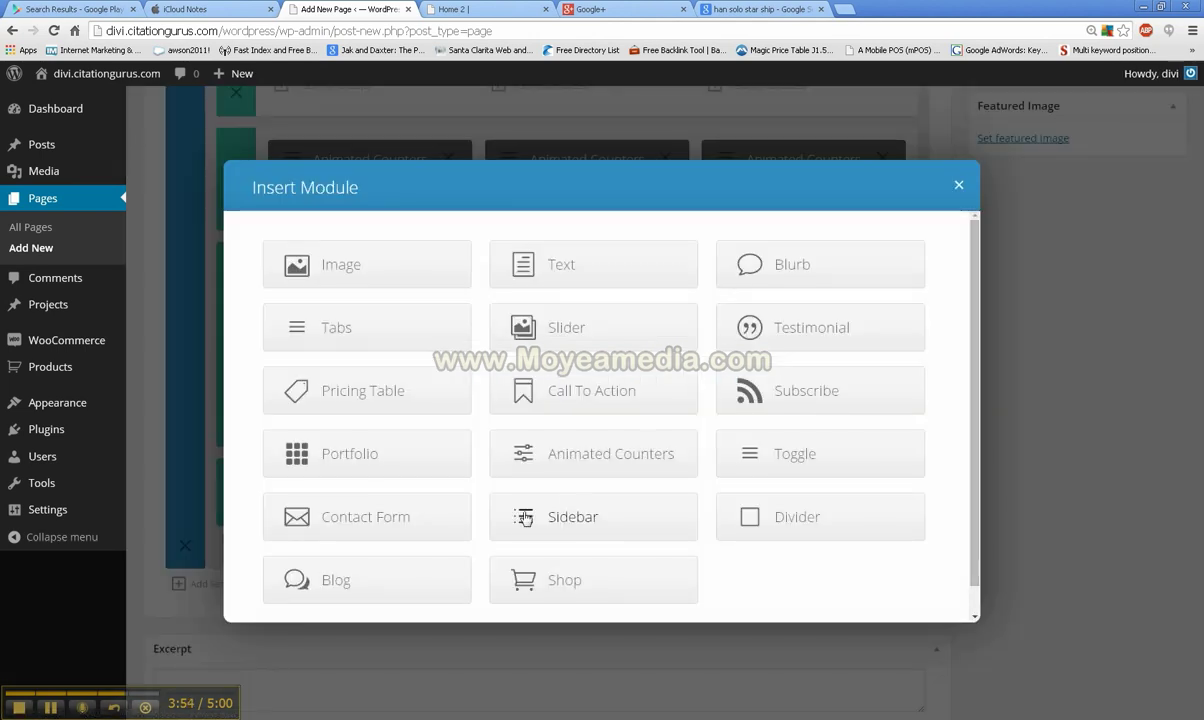
left_click(556, 585)
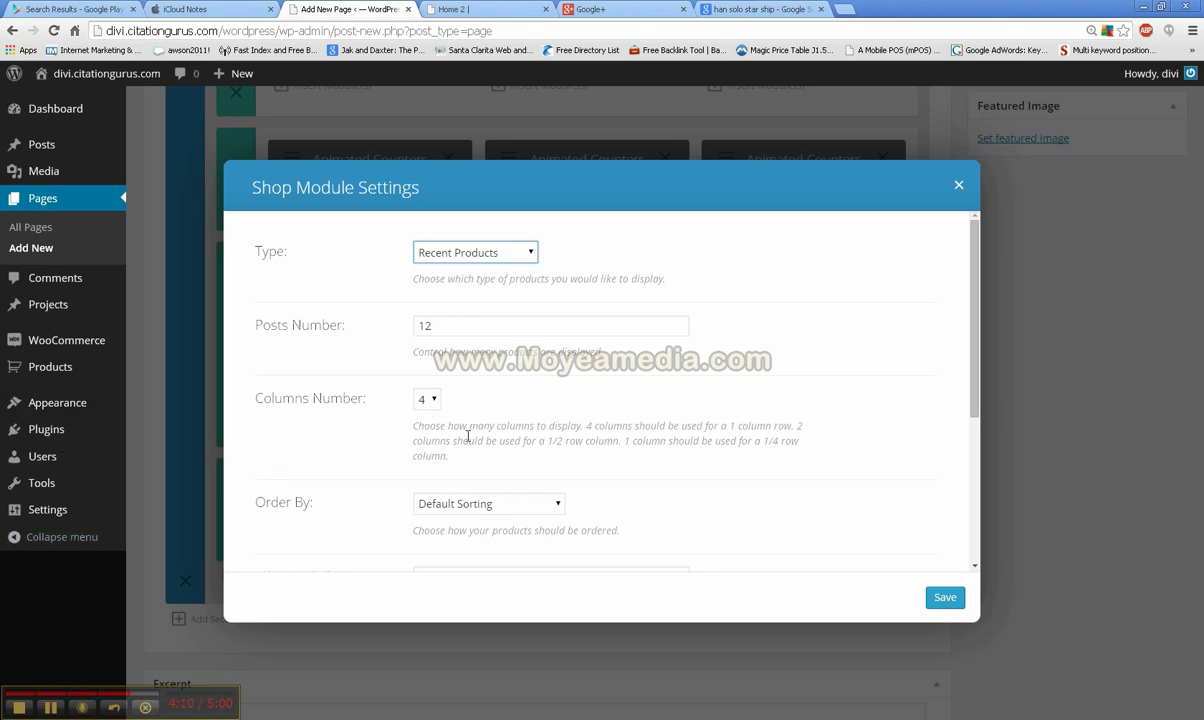
Review the Shop module's product type, sorting, label and CSS options, and save it with Recent Products, 12 posts, 4 columns and Default Sorting.
scroll(468, 436, "down", 3)
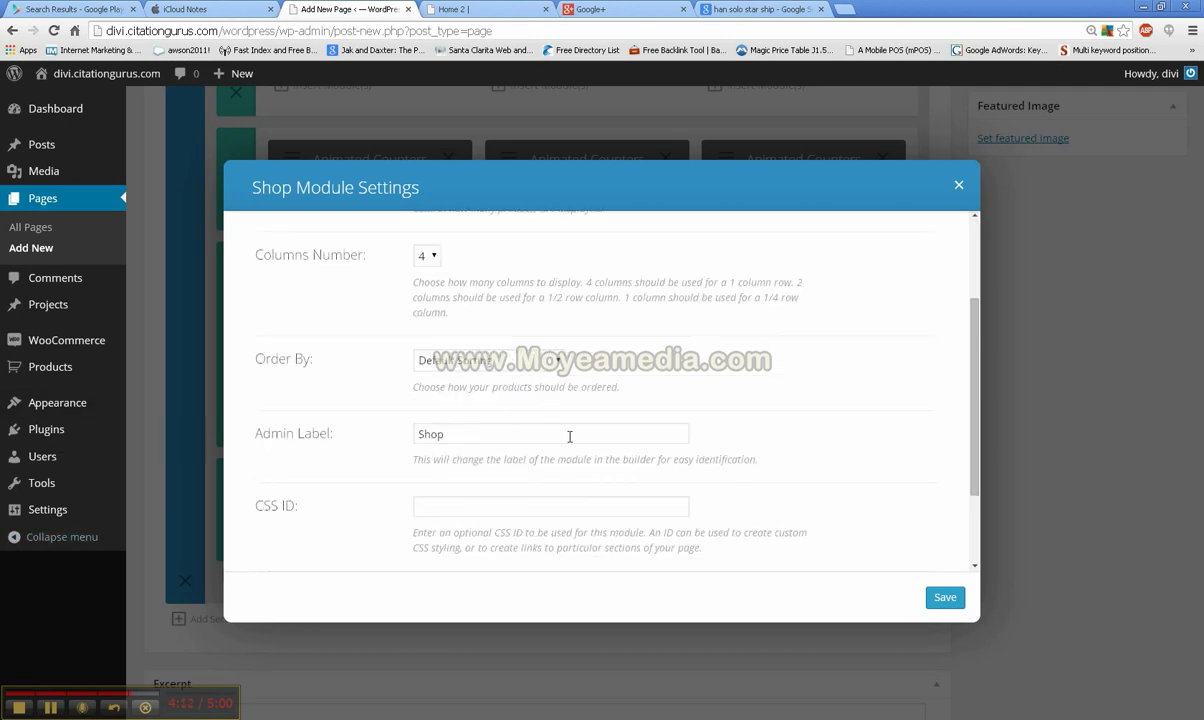
scroll(577, 425, "down", 2)
scroll(578, 422, "up", 5)
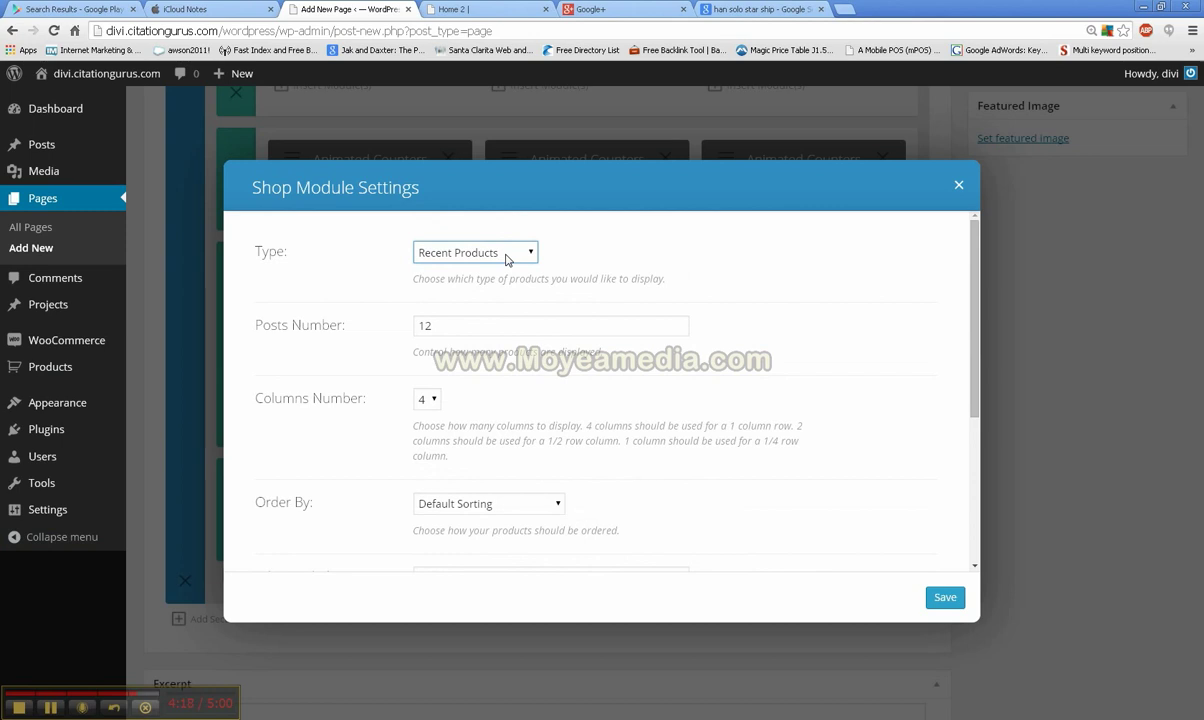
left_click(507, 260)
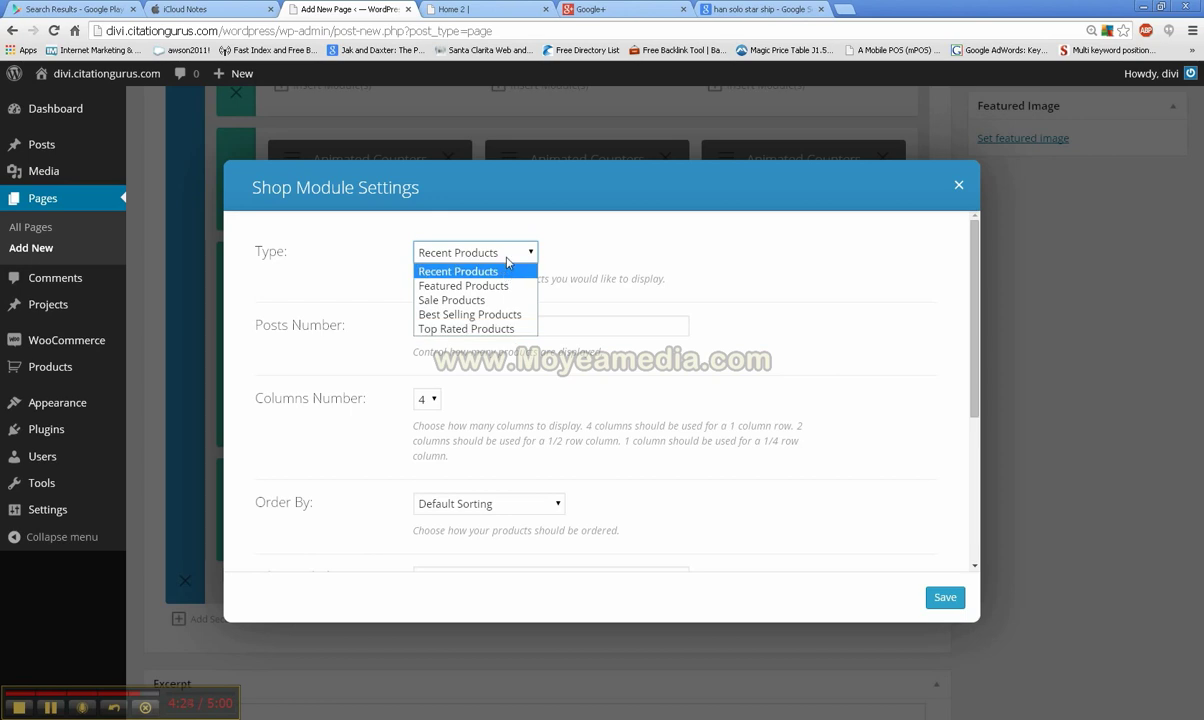
left_click(663, 263)
scroll(545, 392, "down", 3)
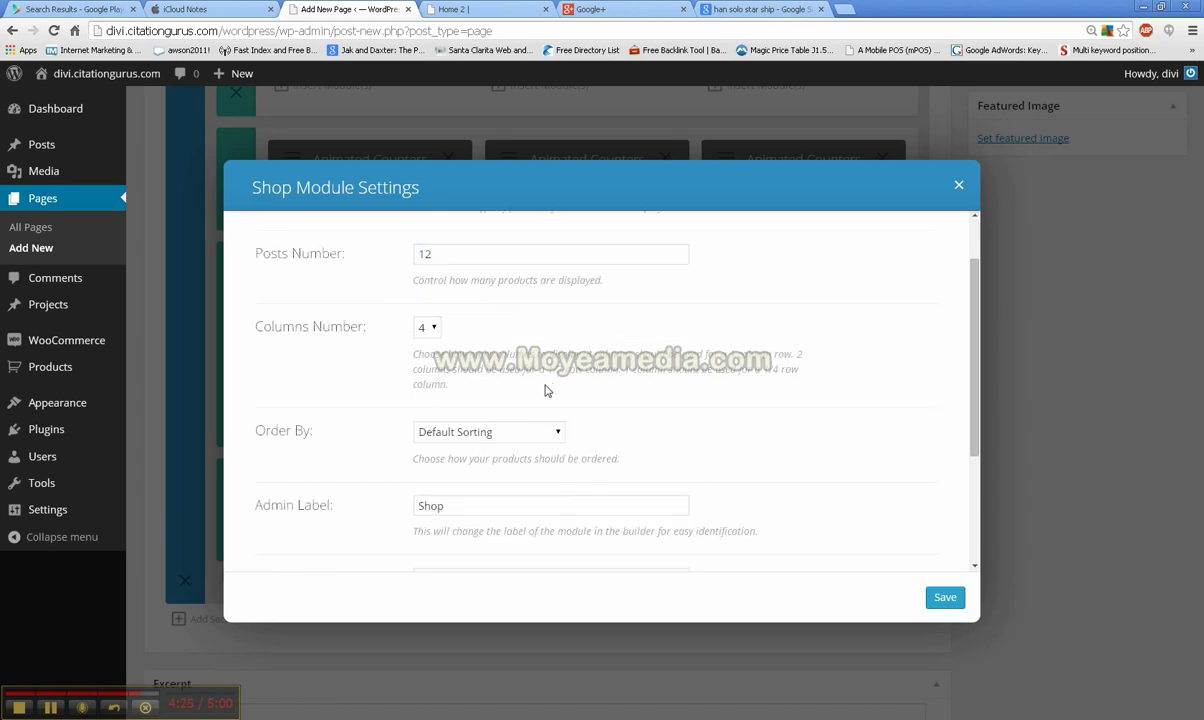
left_click(555, 366)
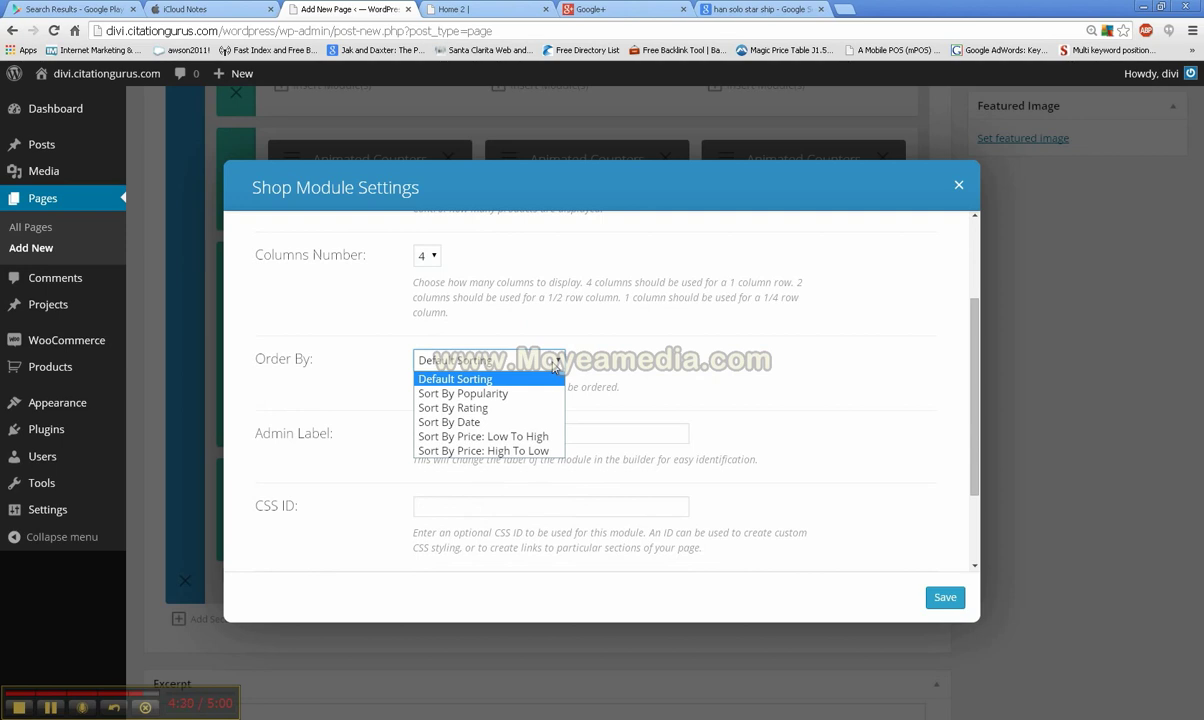
left_click(743, 428)
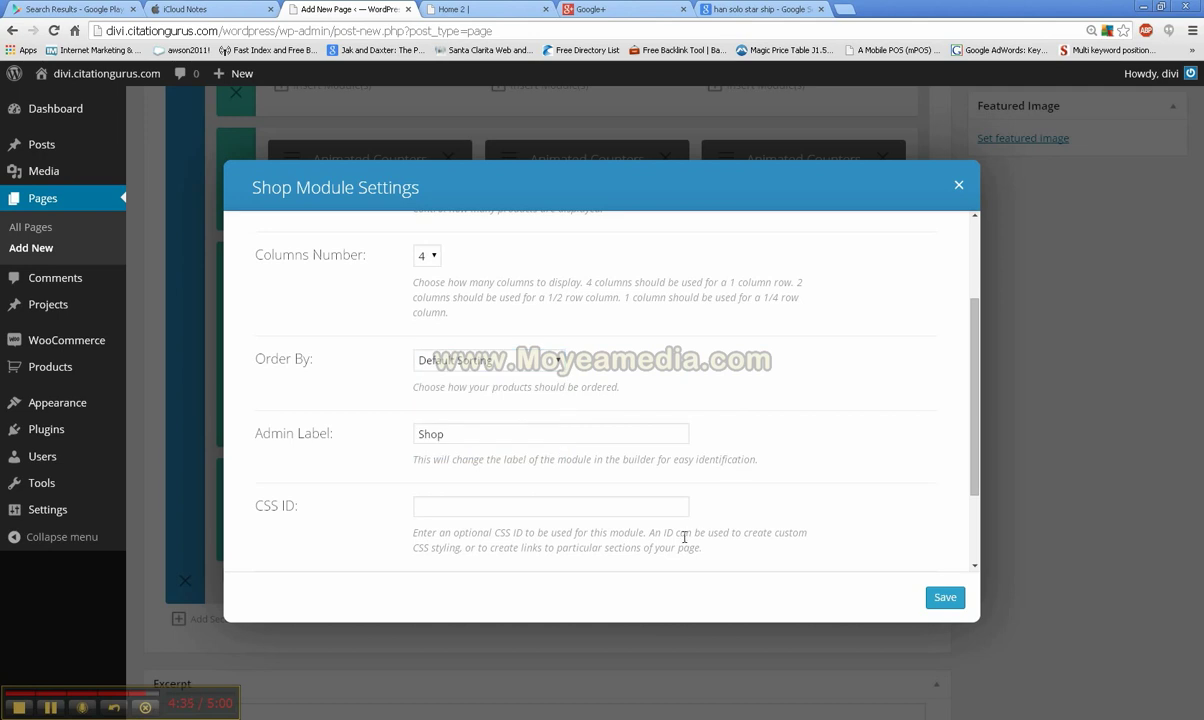
scroll(684, 537, "down", 2)
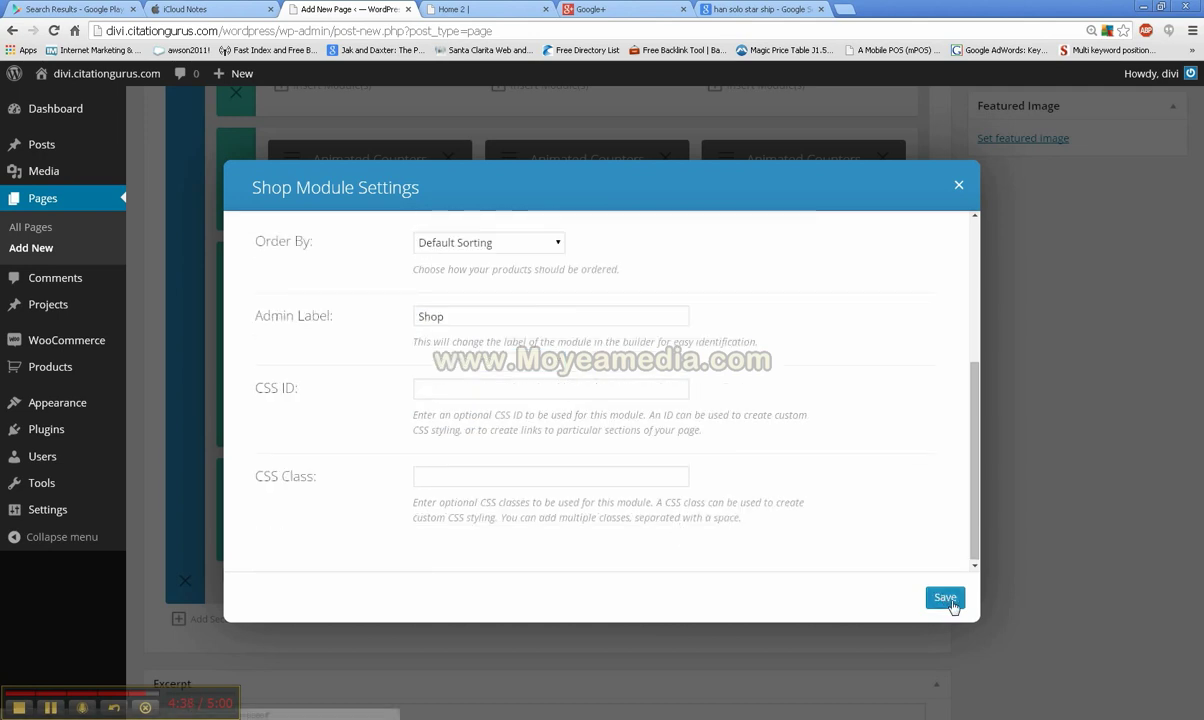
left_click(945, 598)
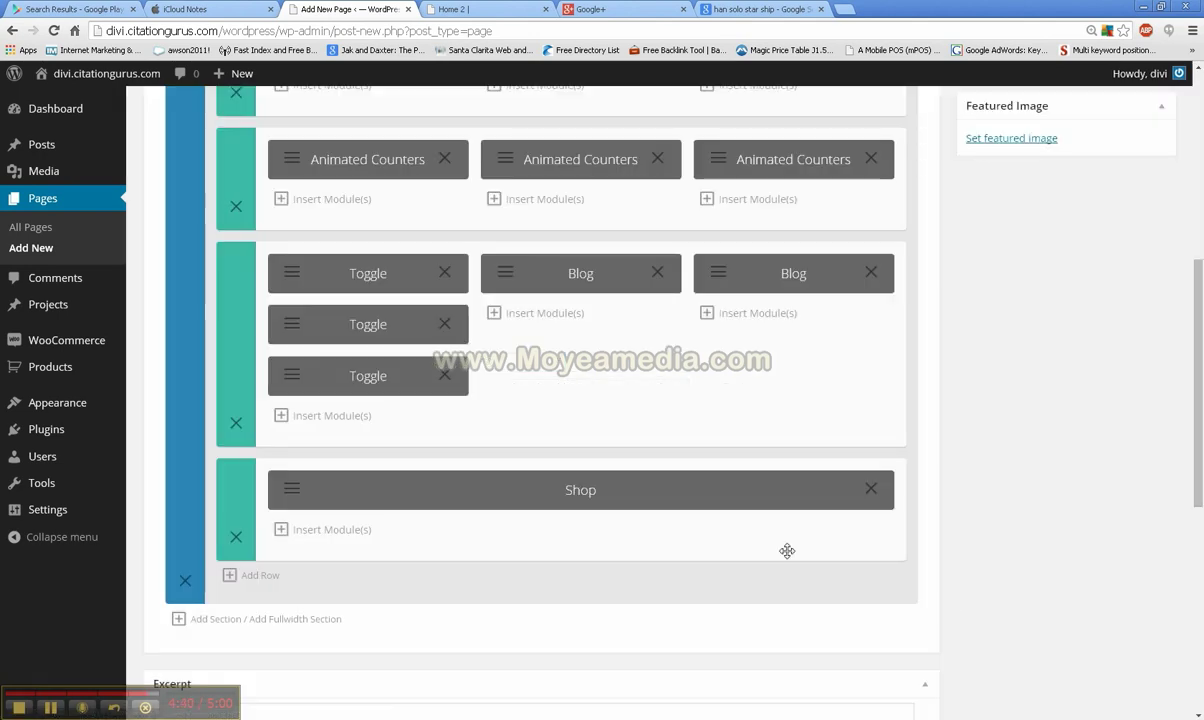
Preview the Home 2 page and examine the shop products below the toggles and blog modules.
scroll(1035, 363, "up", 5)
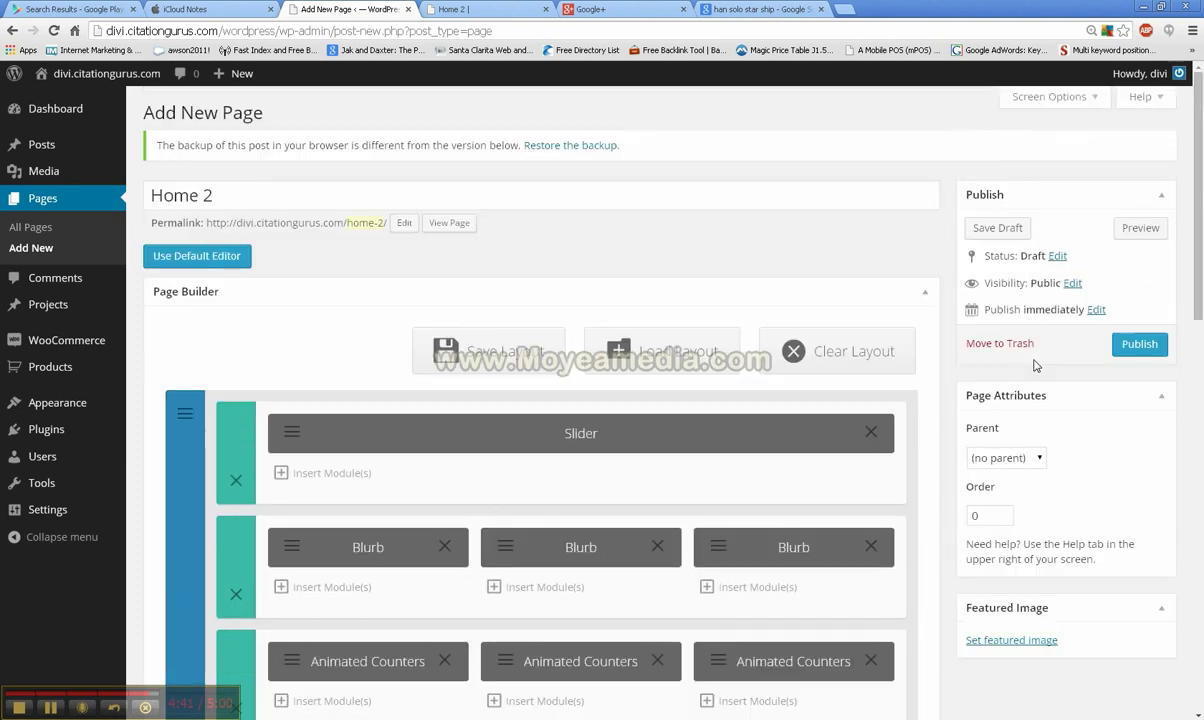
left_click(1140, 228)
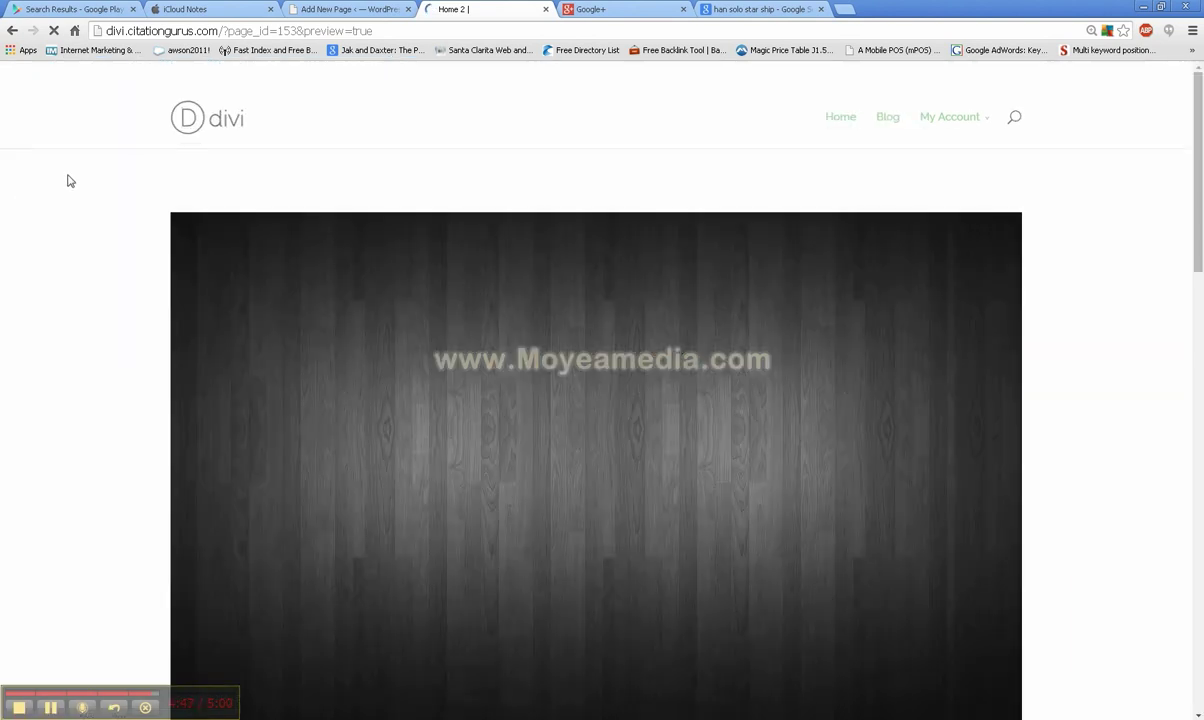
scroll(70, 181, "down", 15)
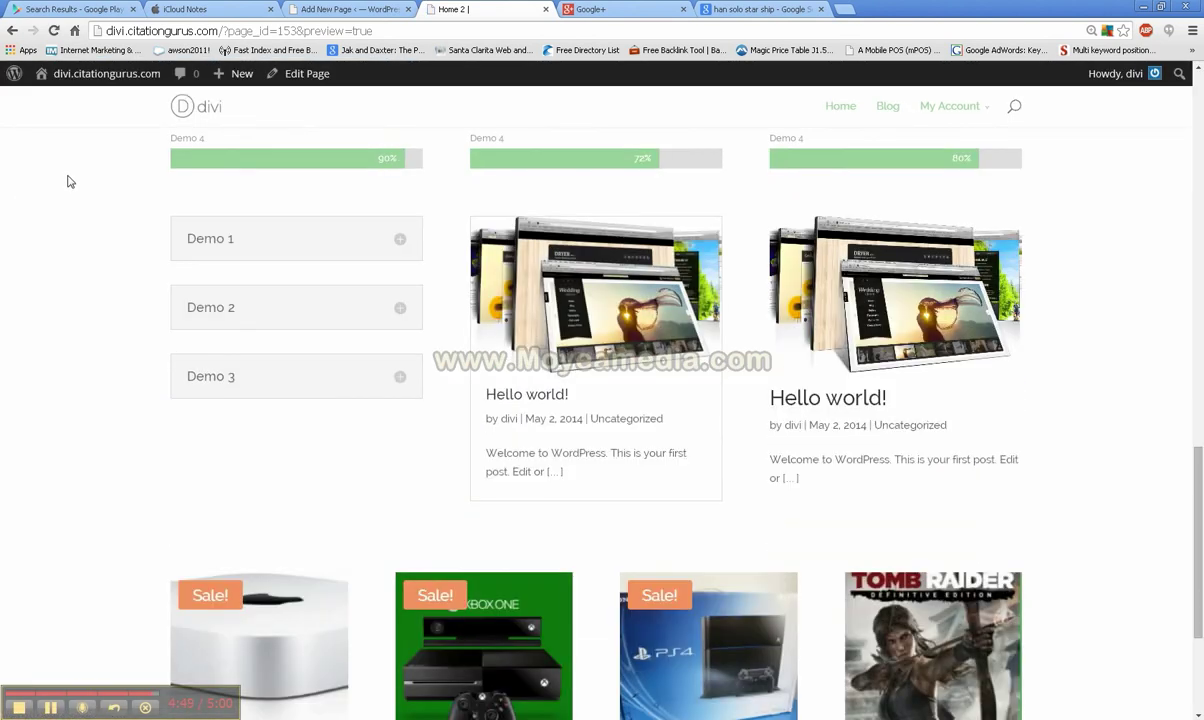